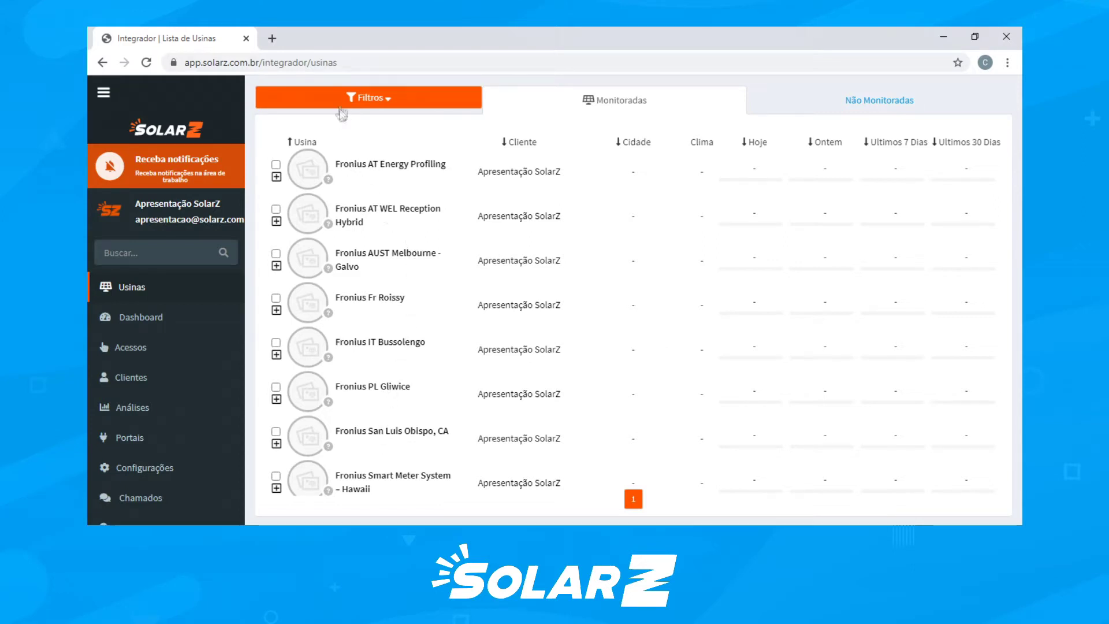
Open the Fronius AT Energy Profiling plant from the monitored list and start editing its registration.
{"action": "left_click", "coordinate": [373, 99]}
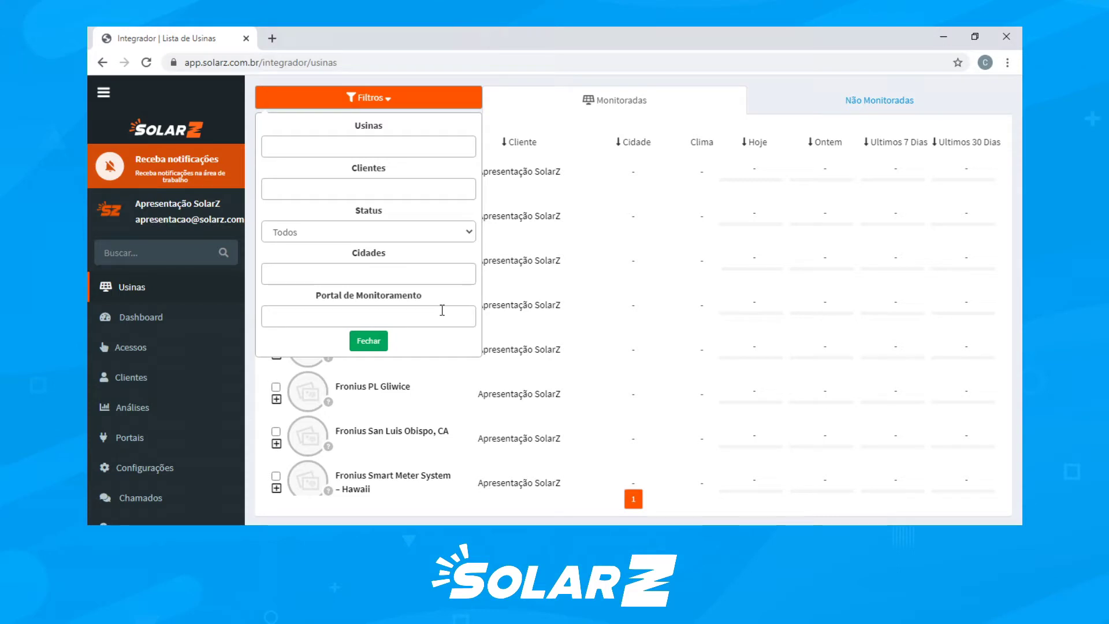
{"action": "left_click", "coordinate": [368, 341]}
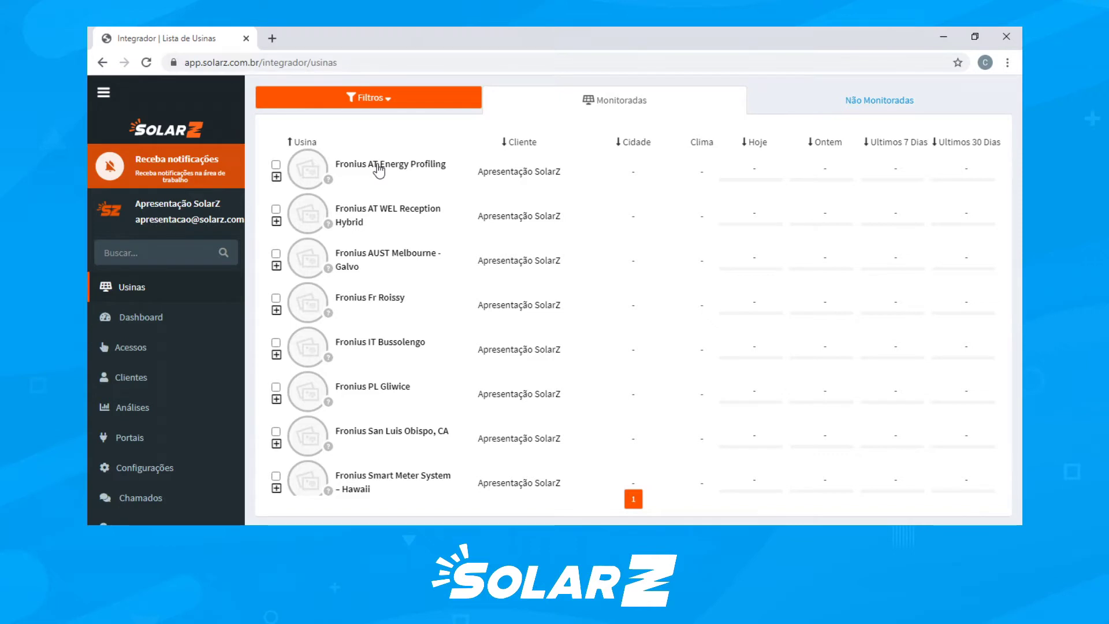
{"action": "left_click", "coordinate": [393, 170]}
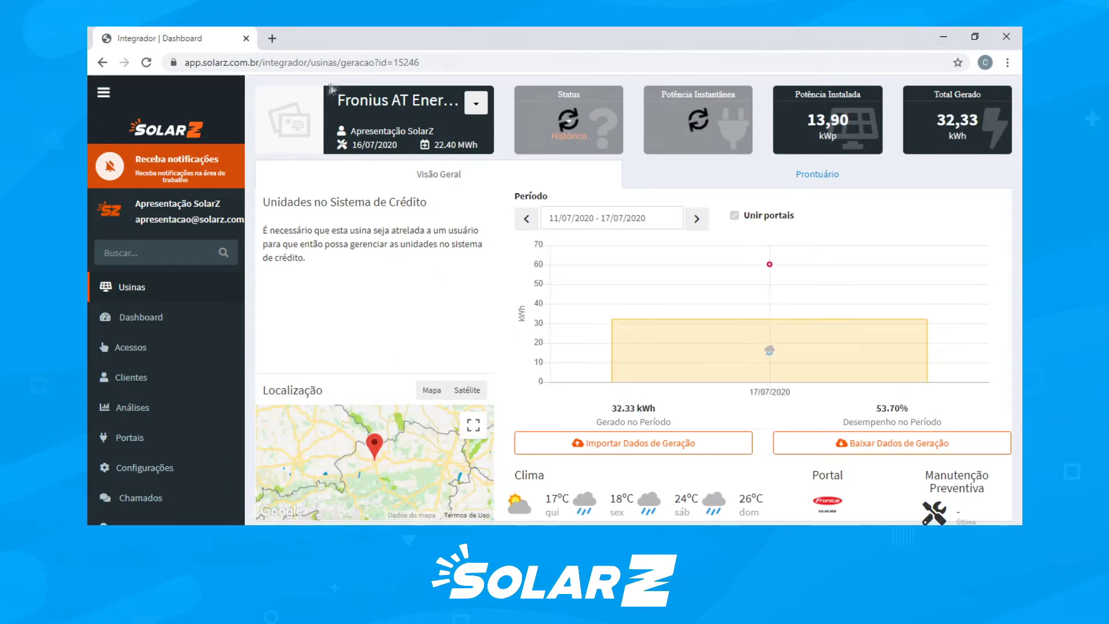
{"action": "left_click", "coordinate": [476, 103]}
{"action": "left_click", "coordinate": [405, 132]}
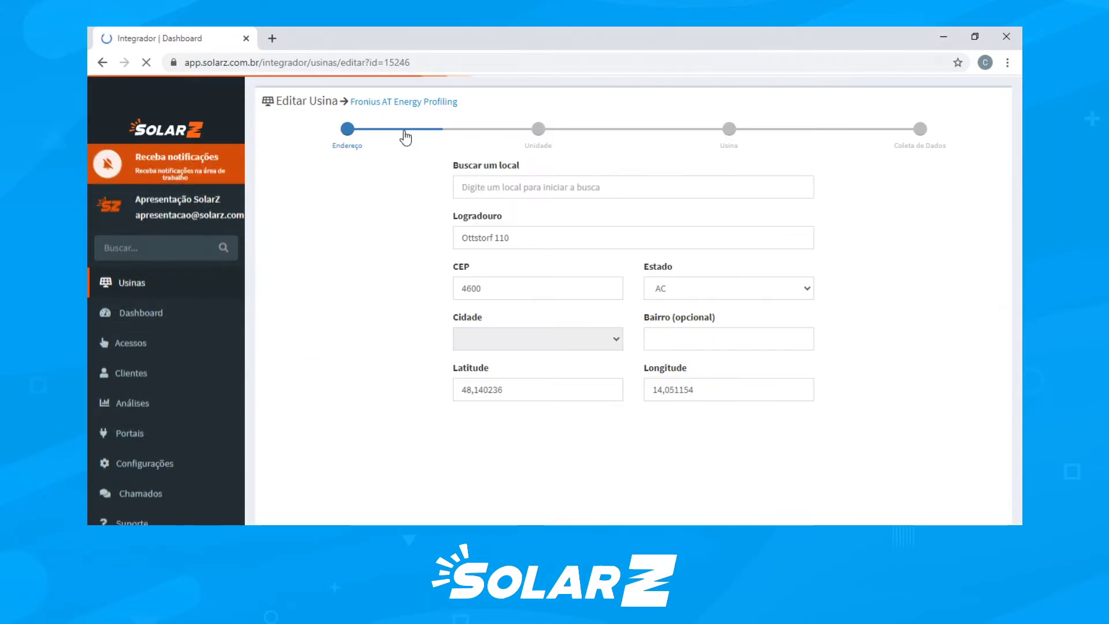
Search for Mossoró and pick Mossoró, RN, Brasil as the plant's location.
{"action": "left_click", "coordinate": [663, 186]}
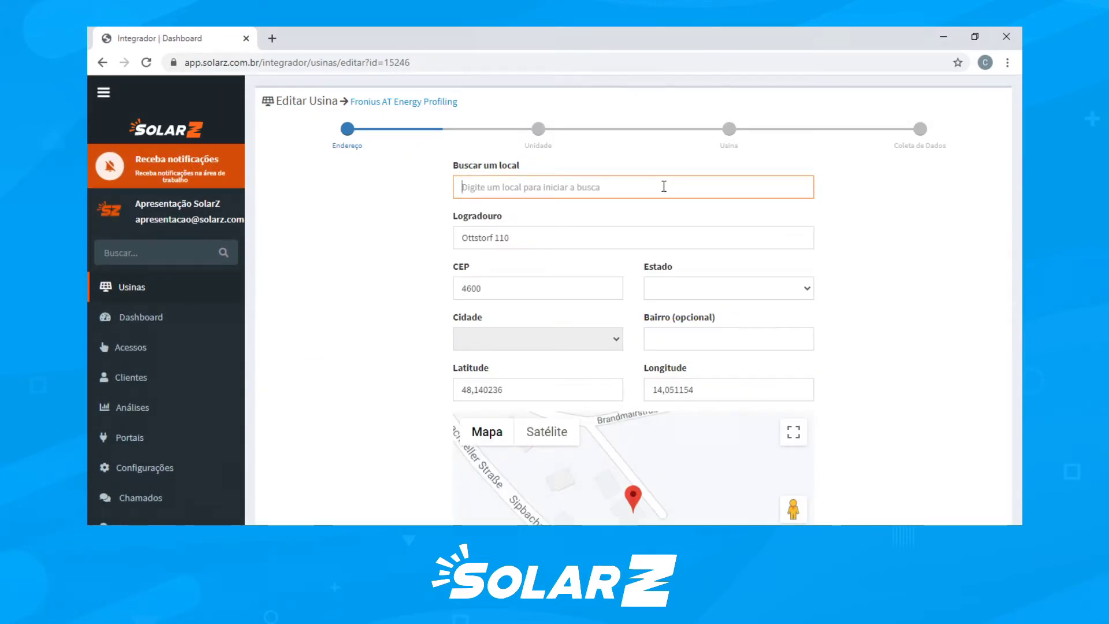
{"action": "type", "text": "M"}
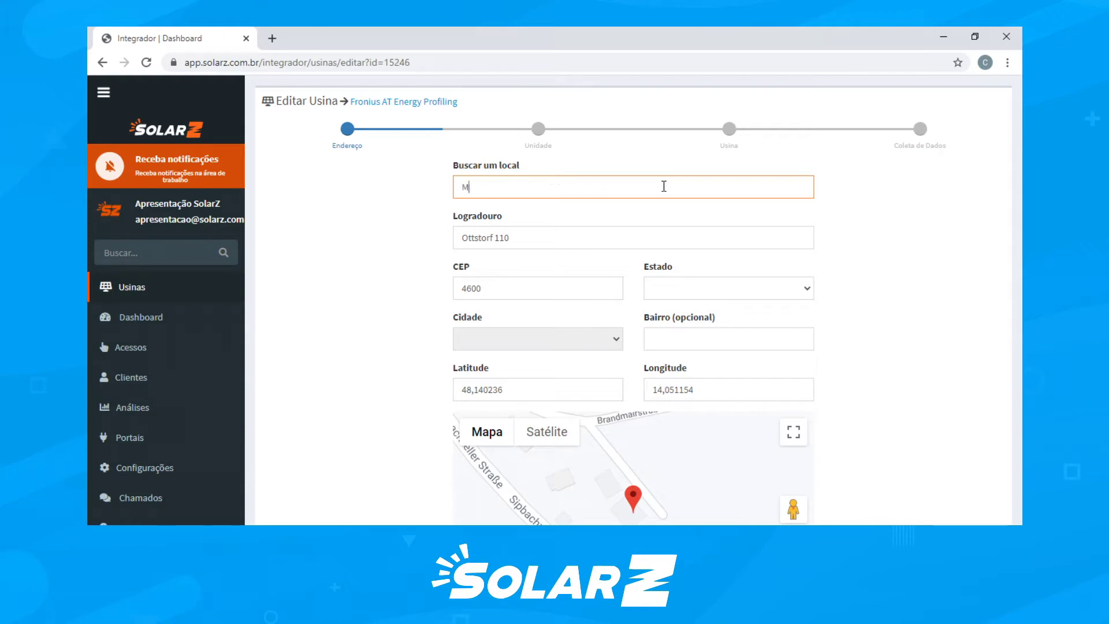
{"action": "type", "text": "ossoró"}
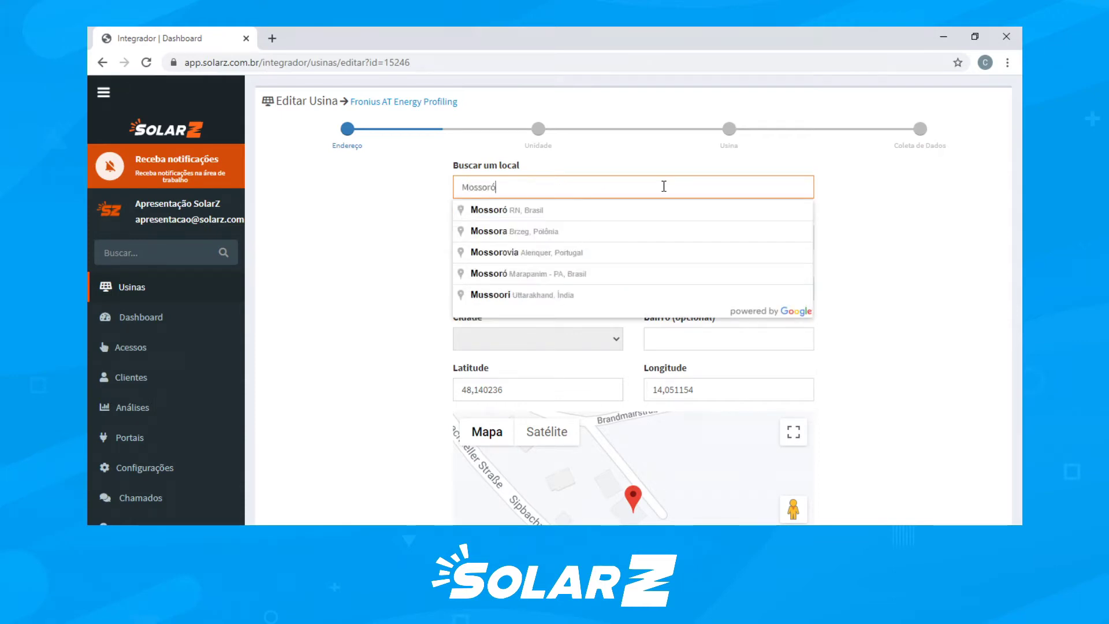
{"action": "left_click", "coordinate": [575, 210]}
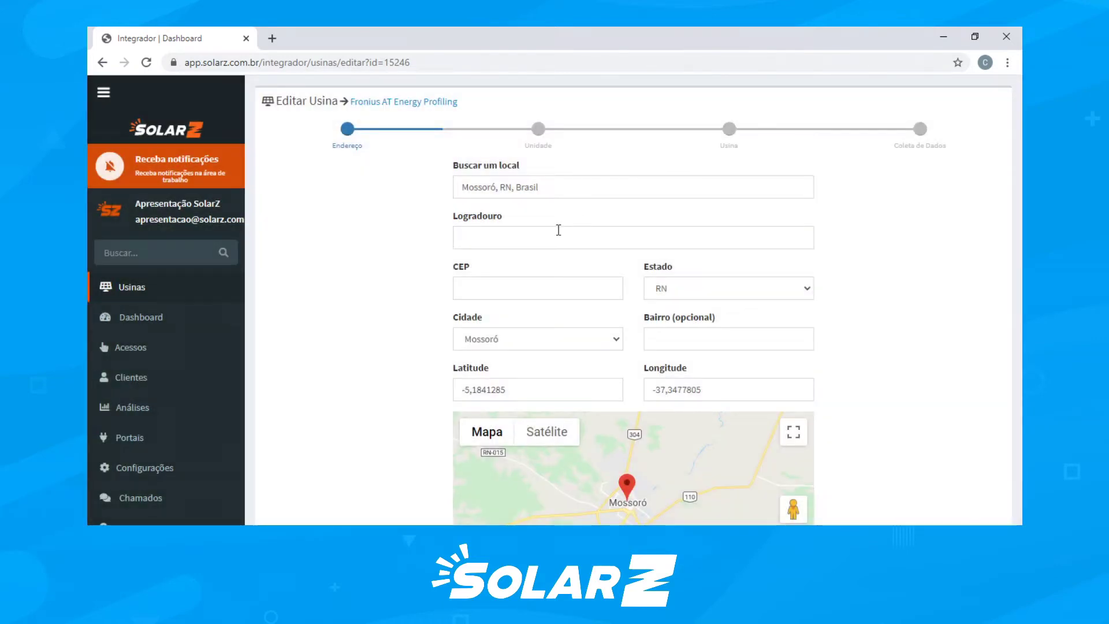
Complete the address with Mossoró as the street and the postal code, and advance to the unit stage.
{"action": "left_click", "coordinate": [559, 233]}
{"action": "type", "text": "Mossoró"}
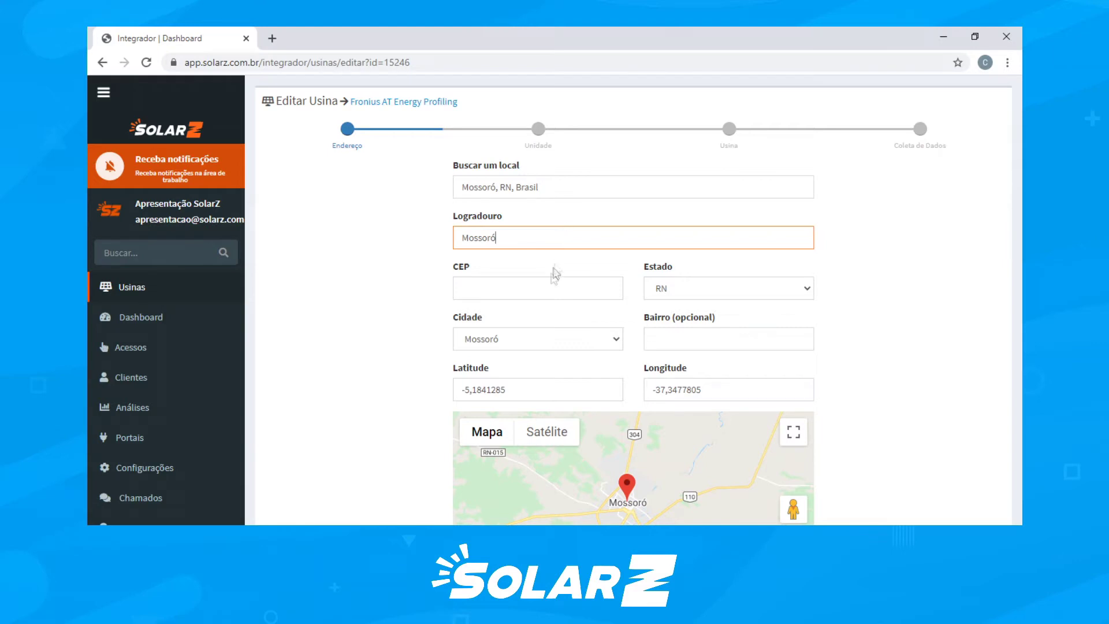
{"action": "left_click", "coordinate": [546, 289]}
{"action": "type", "text": "59600000"}
{"action": "key", "text": "Tab"}
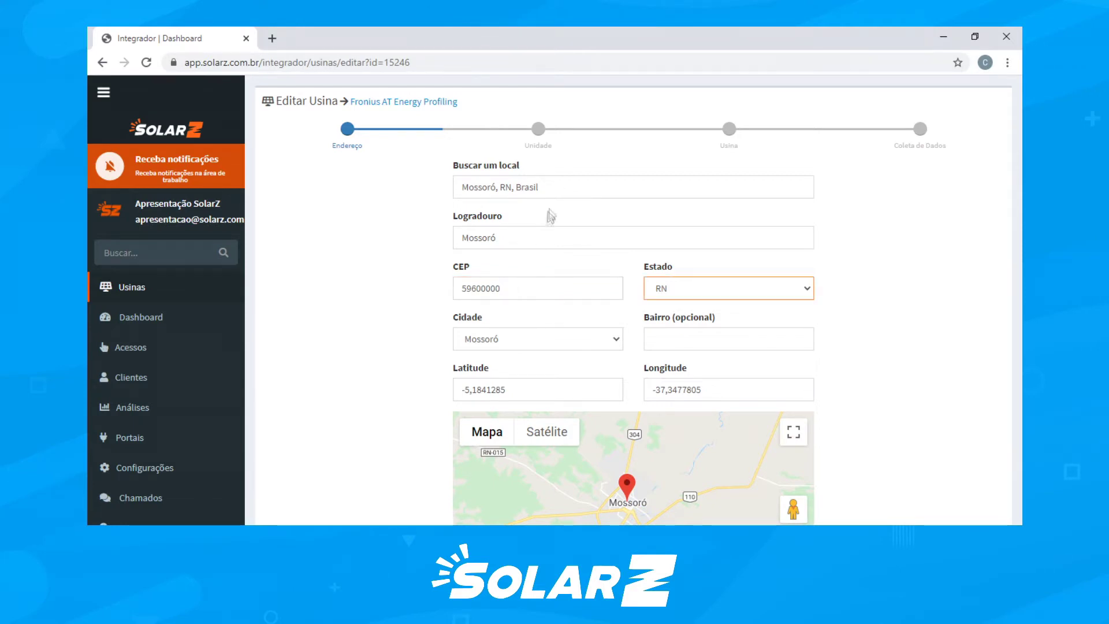
{"action": "scroll", "coordinate": [564, 278], "scroll_direction": "down", "scroll_amount": 3}
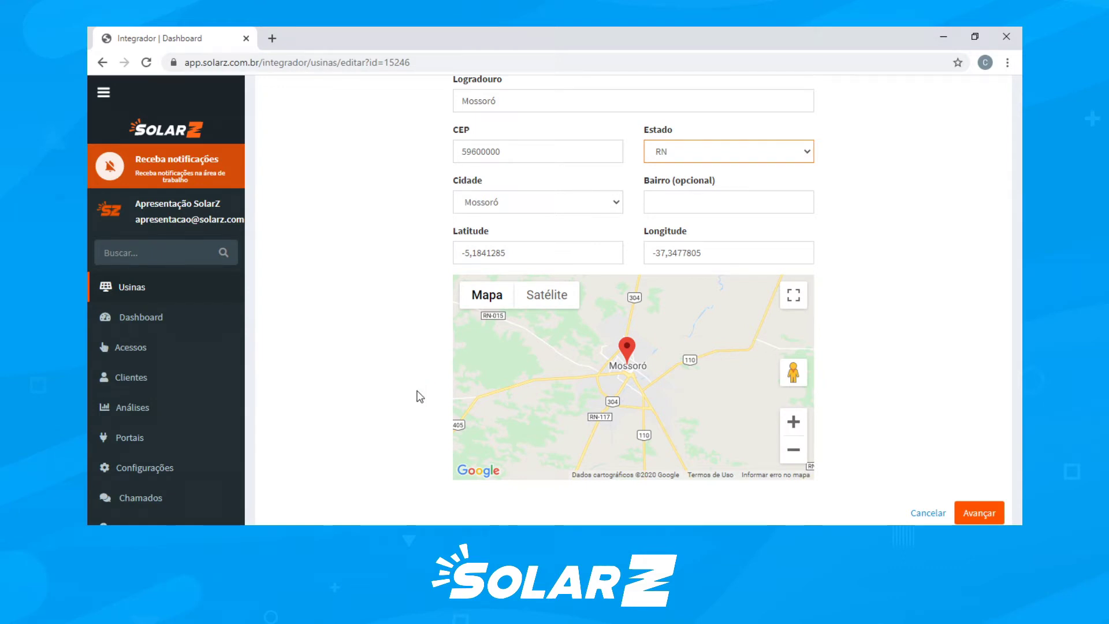
{"action": "scroll", "coordinate": [420, 397], "scroll_direction": "up", "scroll_amount": 1}
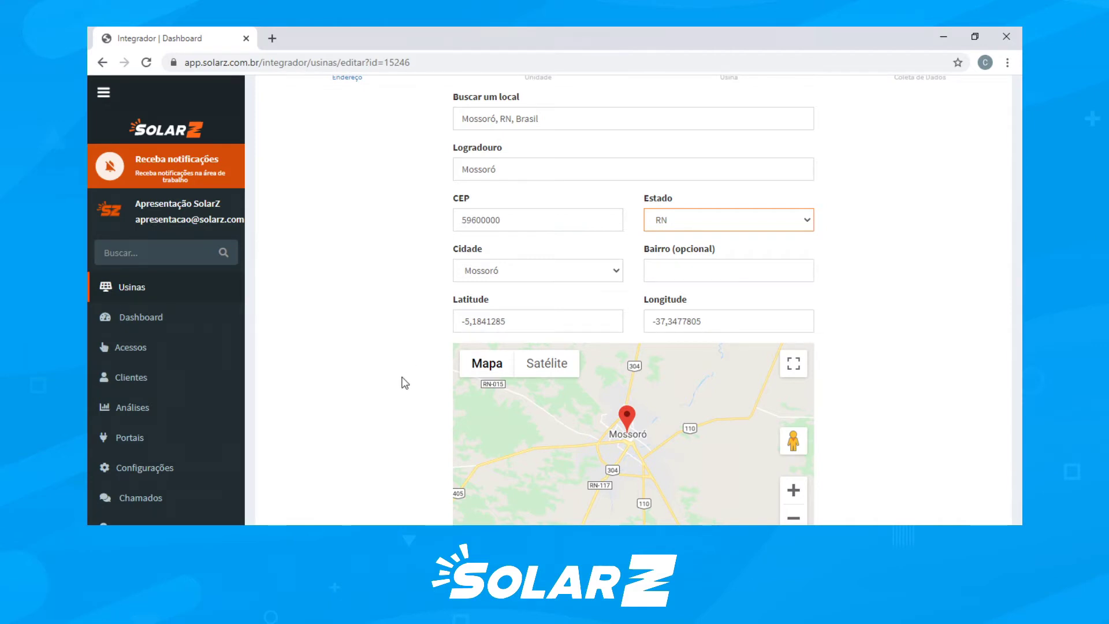
{"action": "scroll", "coordinate": [404, 383], "scroll_direction": "up", "scroll_amount": 2}
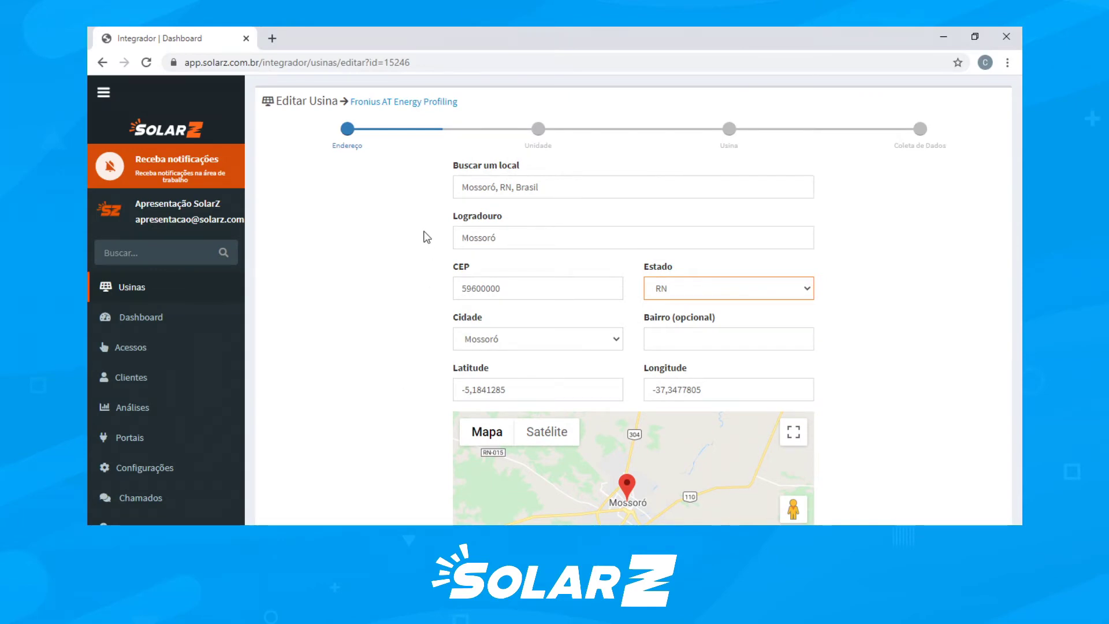
{"action": "scroll", "coordinate": [393, 364], "scroll_direction": "down", "scroll_amount": 3}
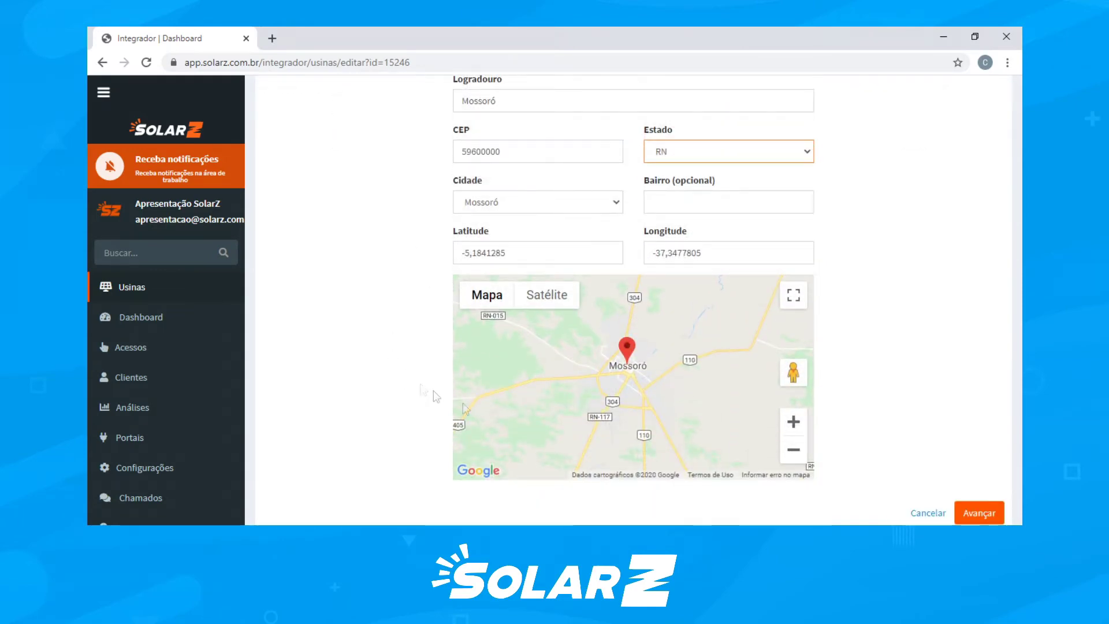
{"action": "left_click", "coordinate": [993, 511]}
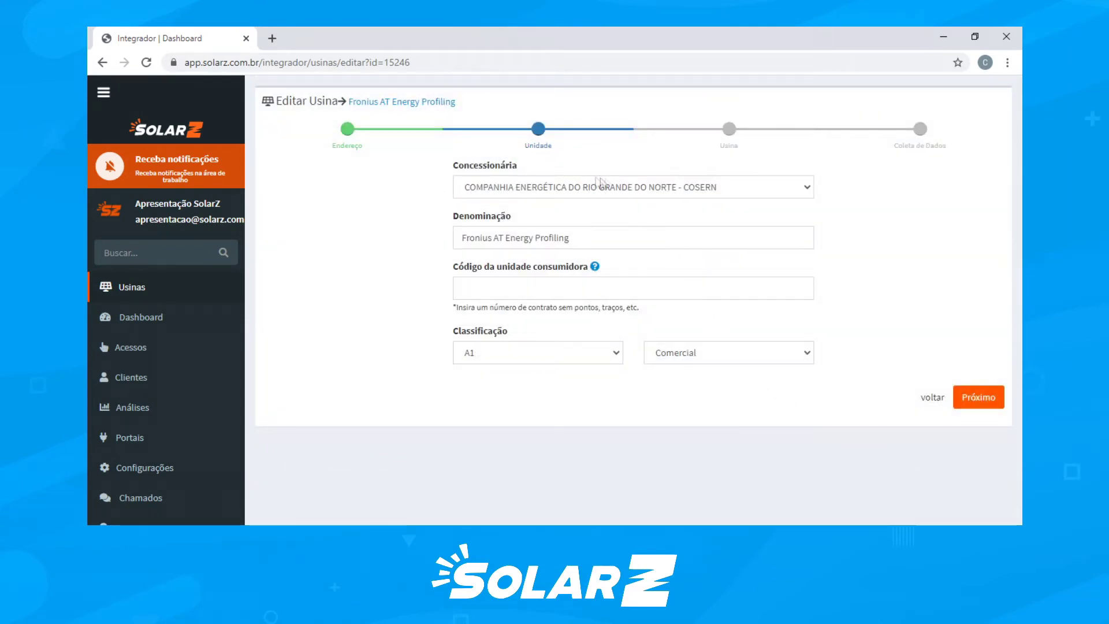
Rename the unit's denomination to Usina and enter the consumer unit code.
{"action": "left_click", "coordinate": [645, 195]}
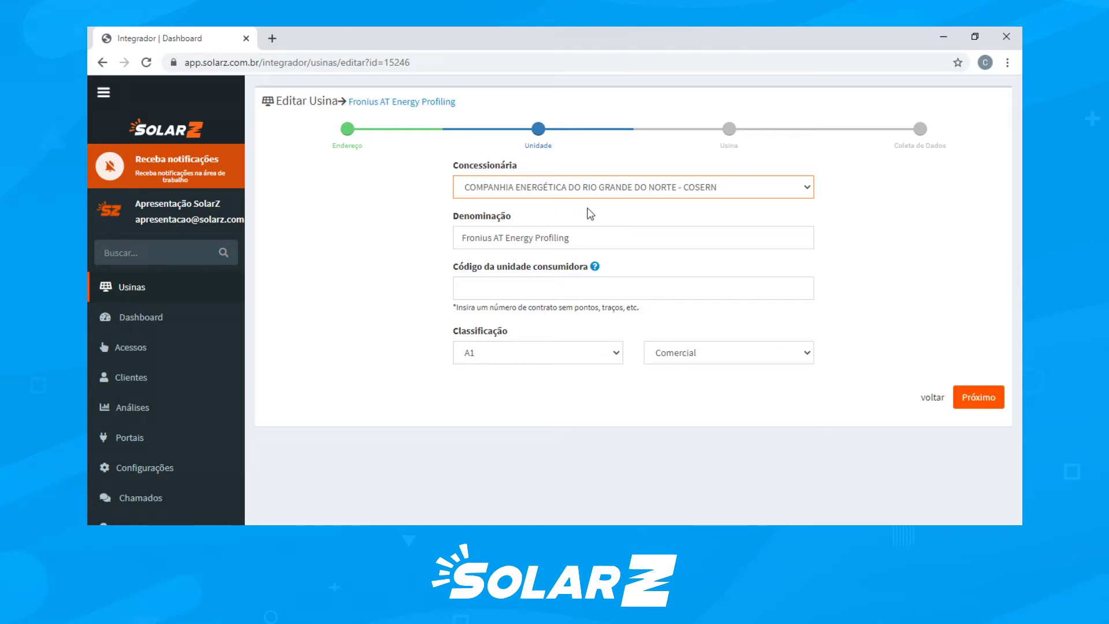
{"action": "left_click", "coordinate": [597, 238]}
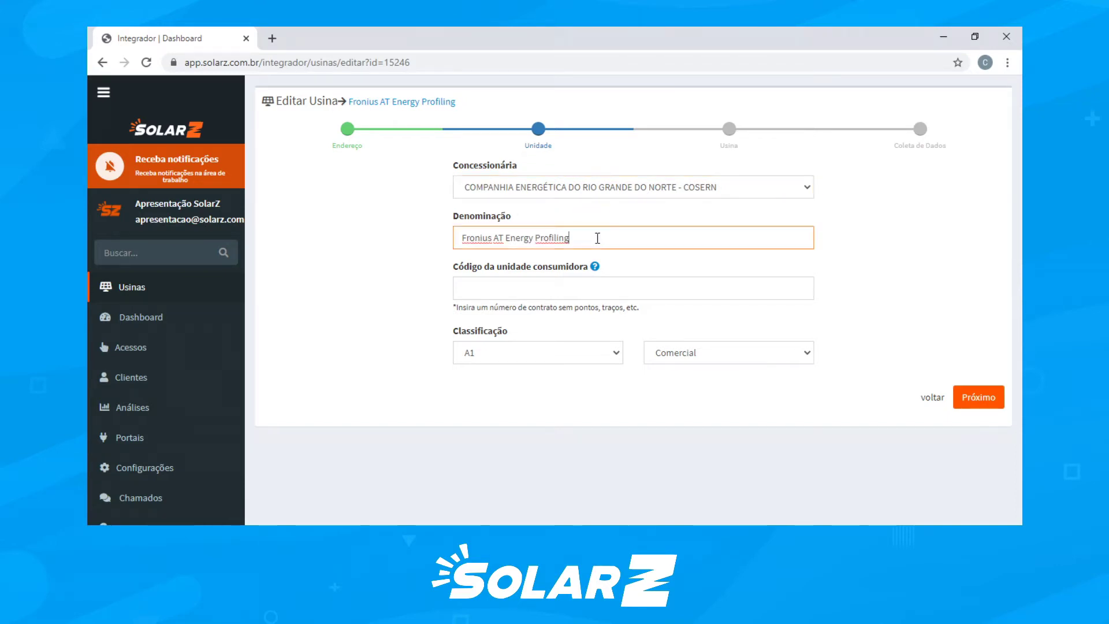
{"action": "key", "text": "BackSpace"}
{"action": "key", "text": "BackSpace"}
{"action": "key", "text": "BackSpace"}
{"action": "key", "text": "BackSpace"}
{"action": "key", "text": "BackSpace"}
{"action": "key", "text": "BackSpace"}
{"action": "key", "text": "BackSpace"}
{"action": "key", "text": "BackSpace"}
{"action": "key", "text": "BackSpace"}
{"action": "key", "text": "BackSpace"}
{"action": "key", "text": "BackSpace"}
{"action": "key", "text": "BackSpace"}
{"action": "key", "text": "BackSpace"}
{"action": "key", "text": "BackSpace"}
{"action": "key", "text": "BackSpace"}
{"action": "key", "text": "BackSpace"}
{"action": "key", "text": "BackSpace"}
{"action": "key", "text": "BackSpace"}
{"action": "key", "text": "BackSpace"}
{"action": "key", "text": "BackSpace"}
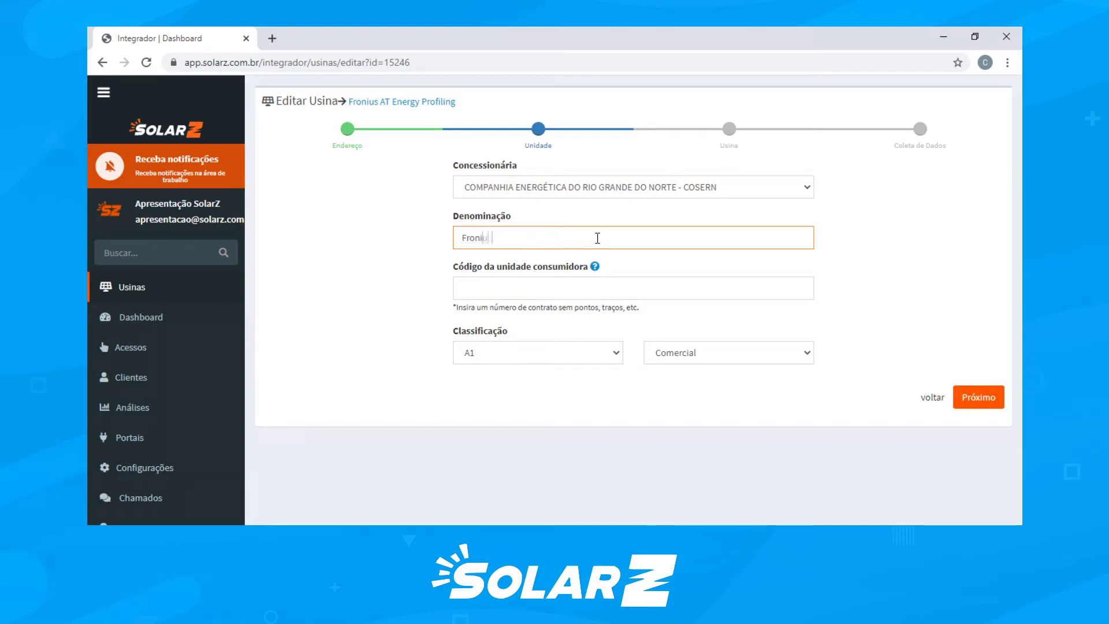
{"action": "type", "text": "Usina"}
{"action": "left_click", "coordinate": [590, 289]}
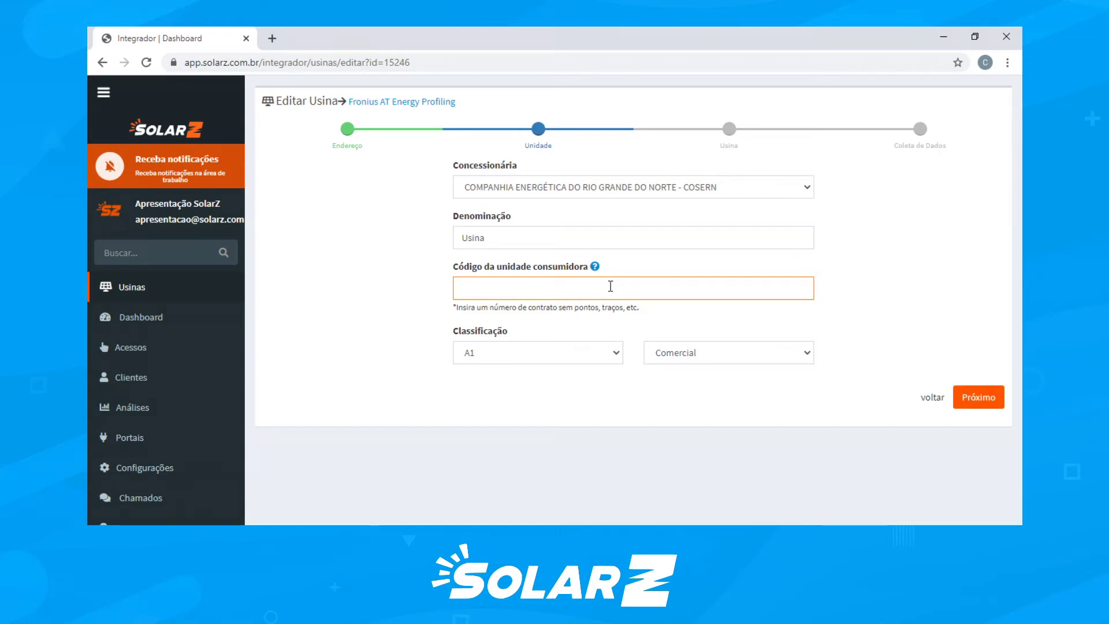
{"action": "type", "text": "4567"}
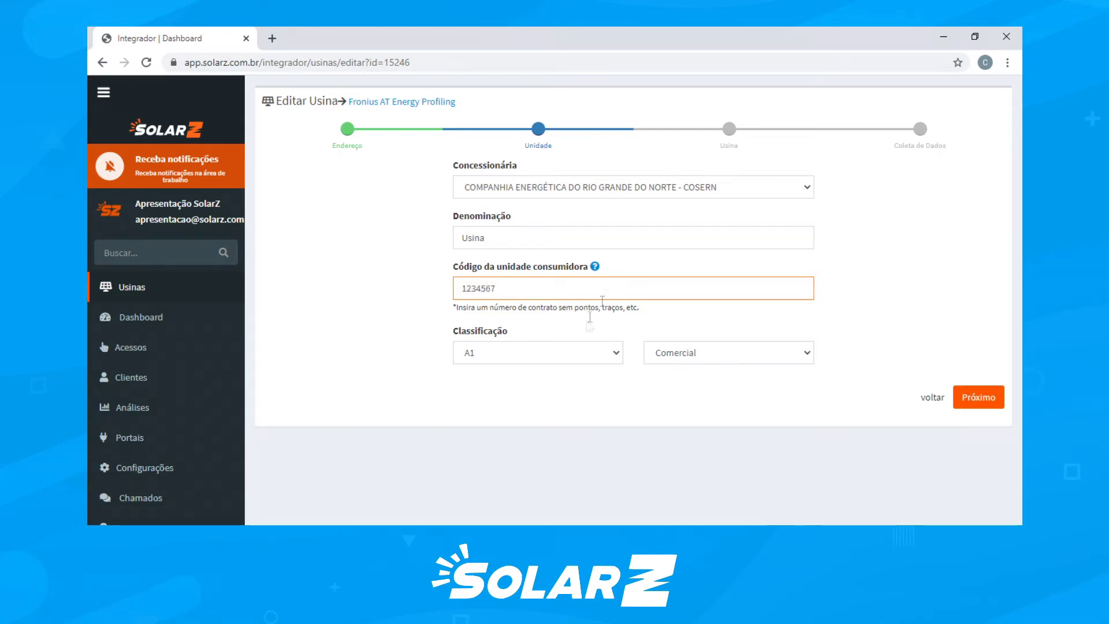
Set the unit's classification to B1 and Residencial, and advance to the plant stage.
{"action": "left_click", "coordinate": [614, 354]}
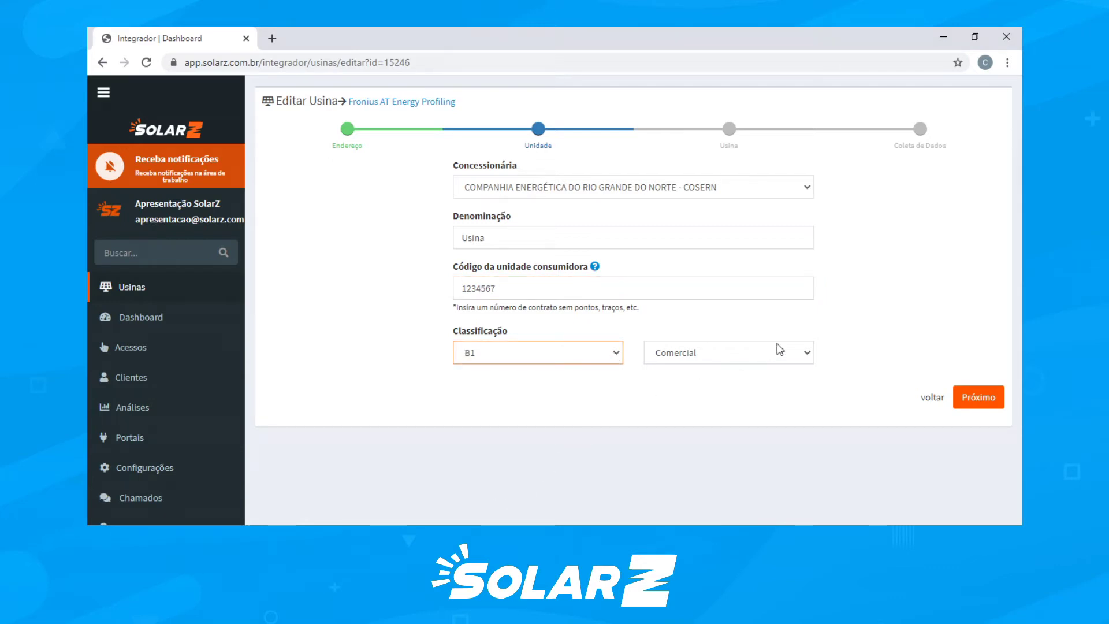
{"action": "left_click", "coordinate": [803, 354]}
{"action": "key", "text": "Up"}
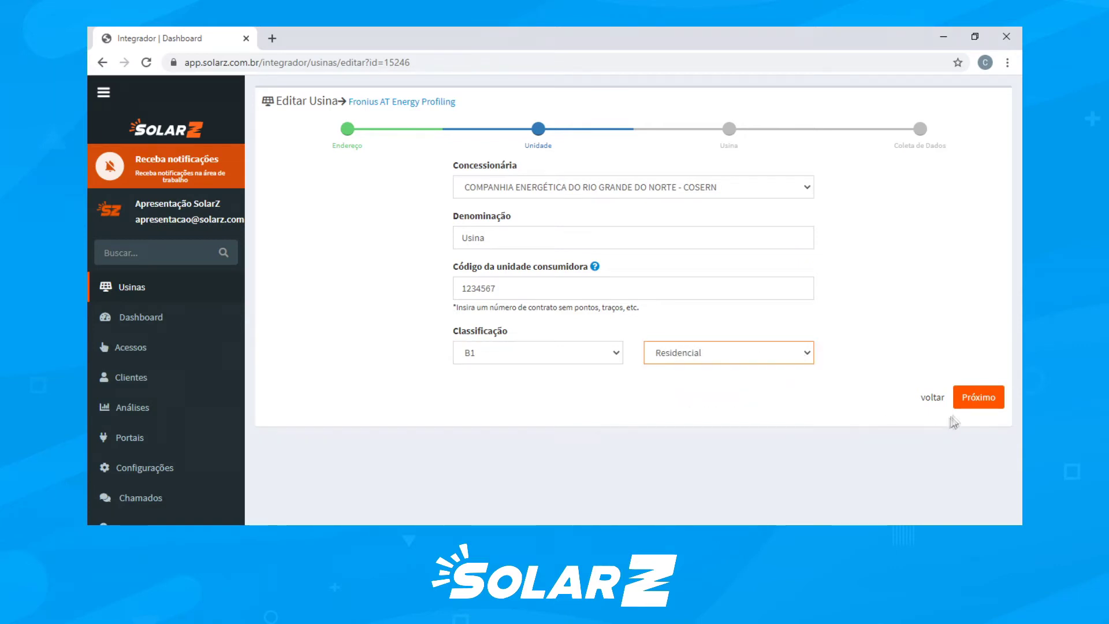
{"action": "left_click", "coordinate": [996, 400]}
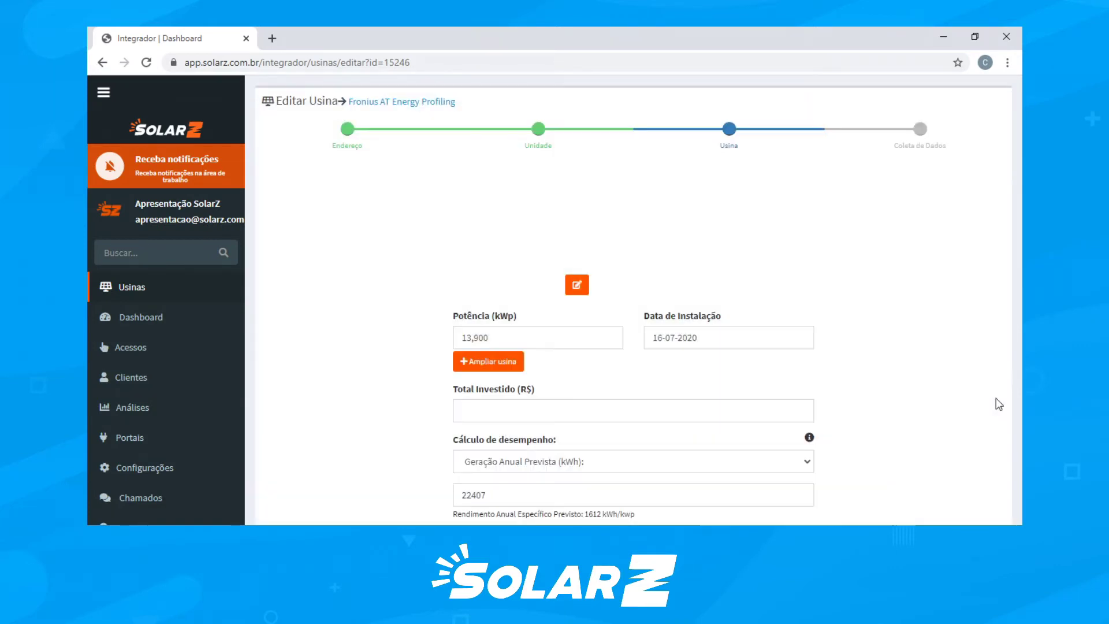
Upload a solar panel photo as the plant's image and accept the default square crop.
{"action": "scroll", "coordinate": [389, 352], "scroll_direction": "down", "scroll_amount": 1}
{"action": "scroll", "coordinate": [389, 352], "scroll_direction": "up", "scroll_amount": 1}
{"action": "scroll", "coordinate": [389, 352], "scroll_direction": "down", "scroll_amount": 1}
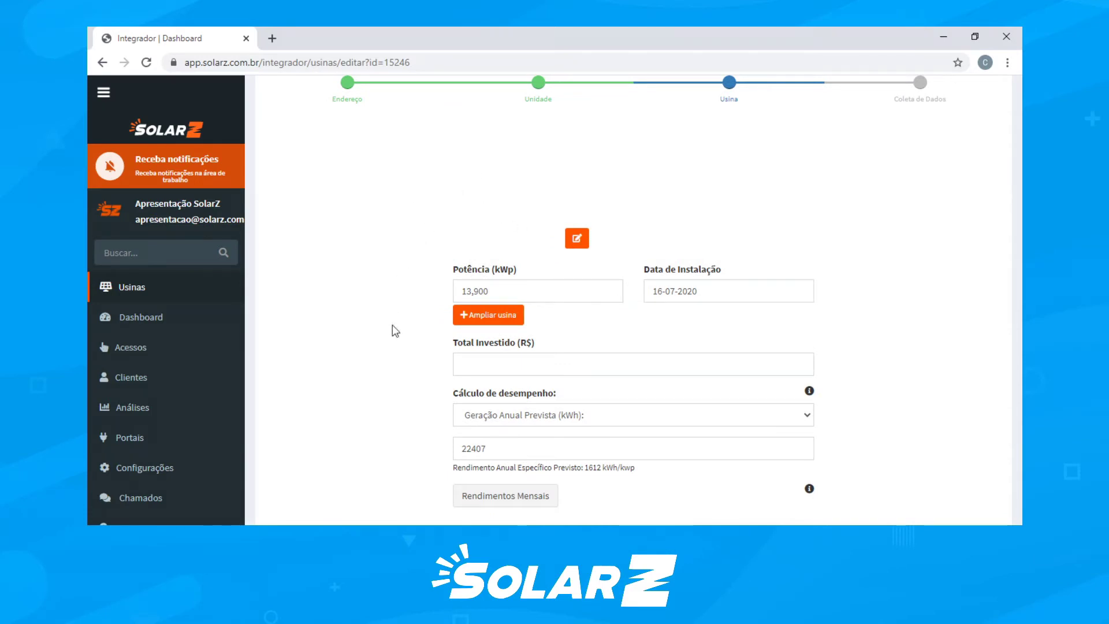
{"action": "left_click", "coordinate": [577, 238]}
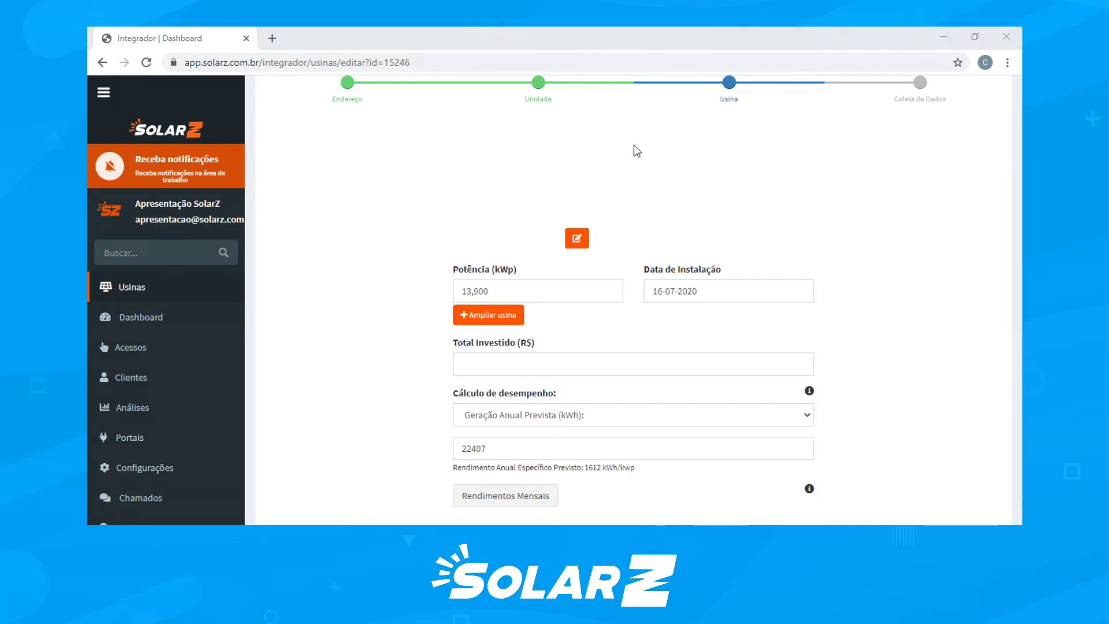
{"action": "left_click", "coordinate": [812, 497]}
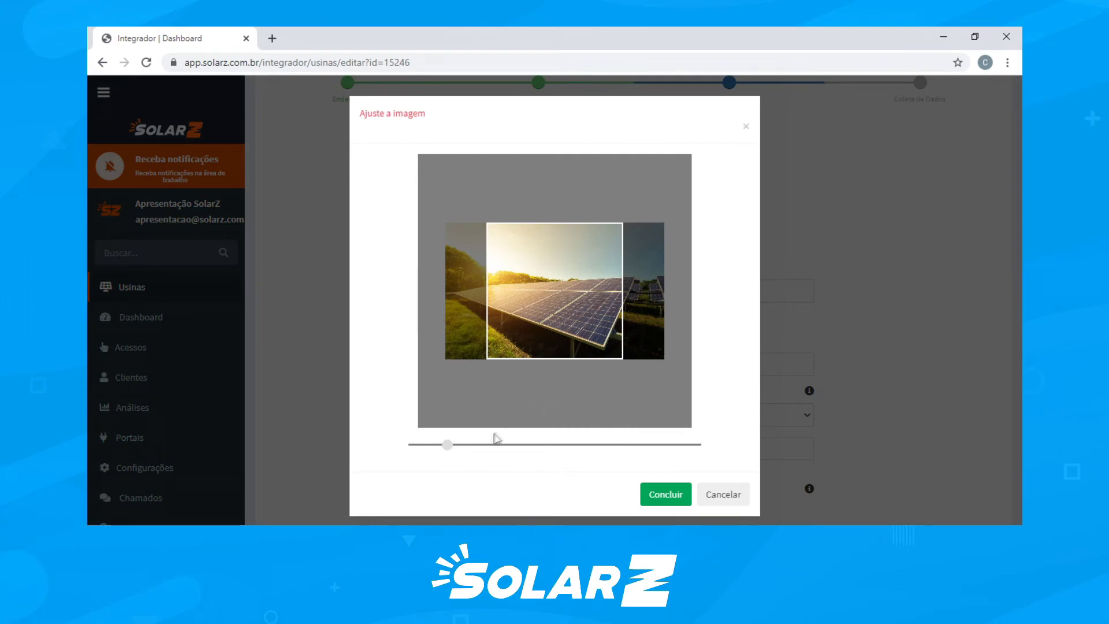
{"action": "left_click", "coordinate": [665, 496]}
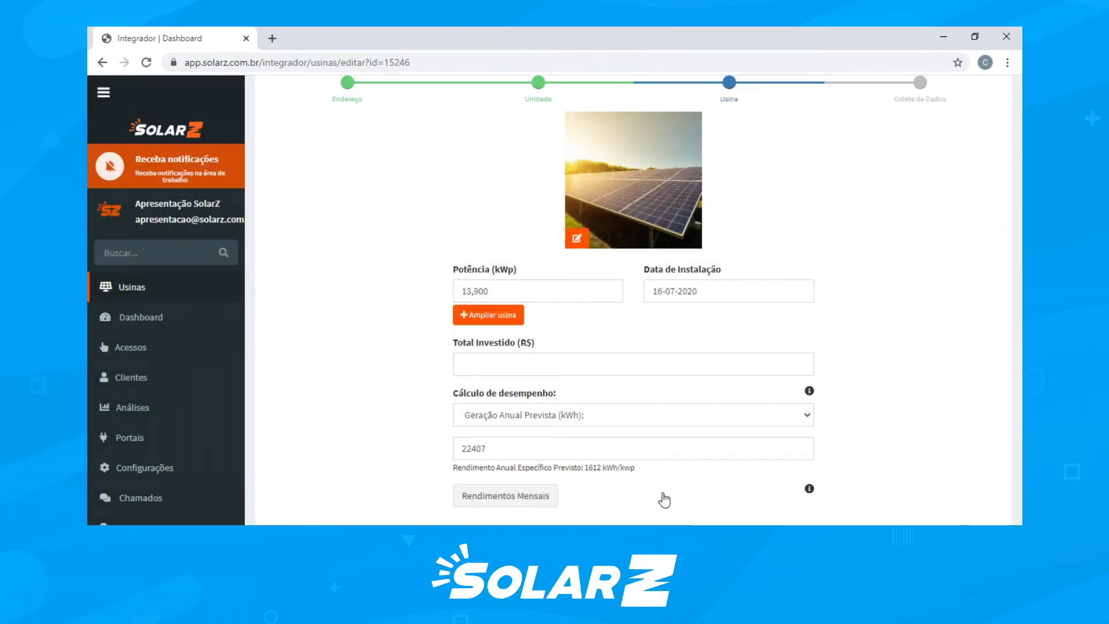
Set the plant's installation date to 01-01-2020.
{"action": "left_click", "coordinate": [515, 290]}
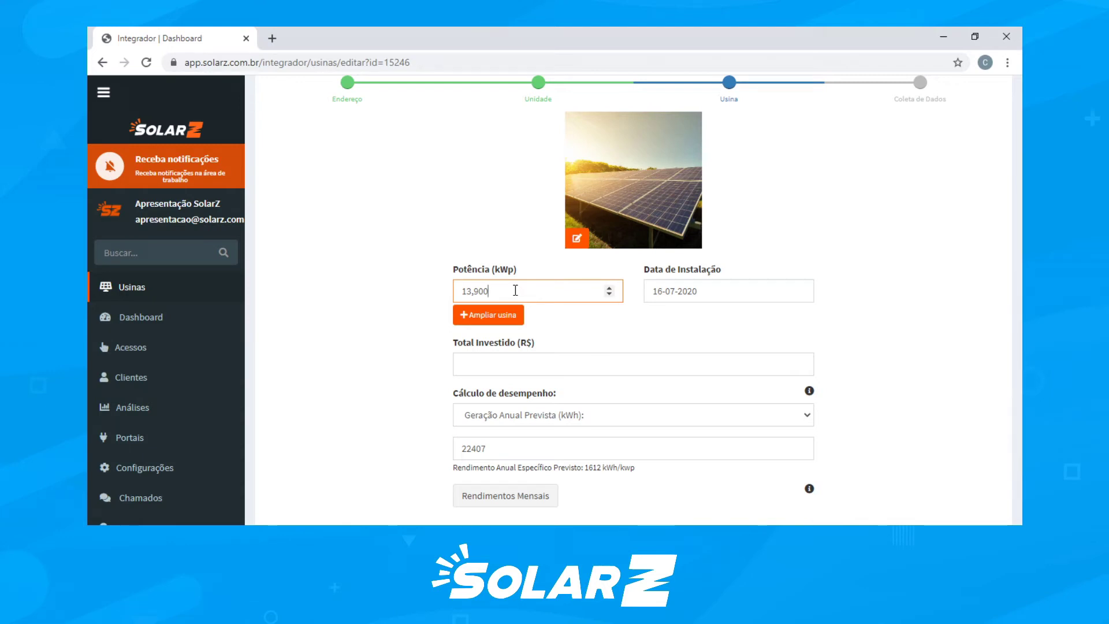
{"action": "left_click", "coordinate": [726, 291]}
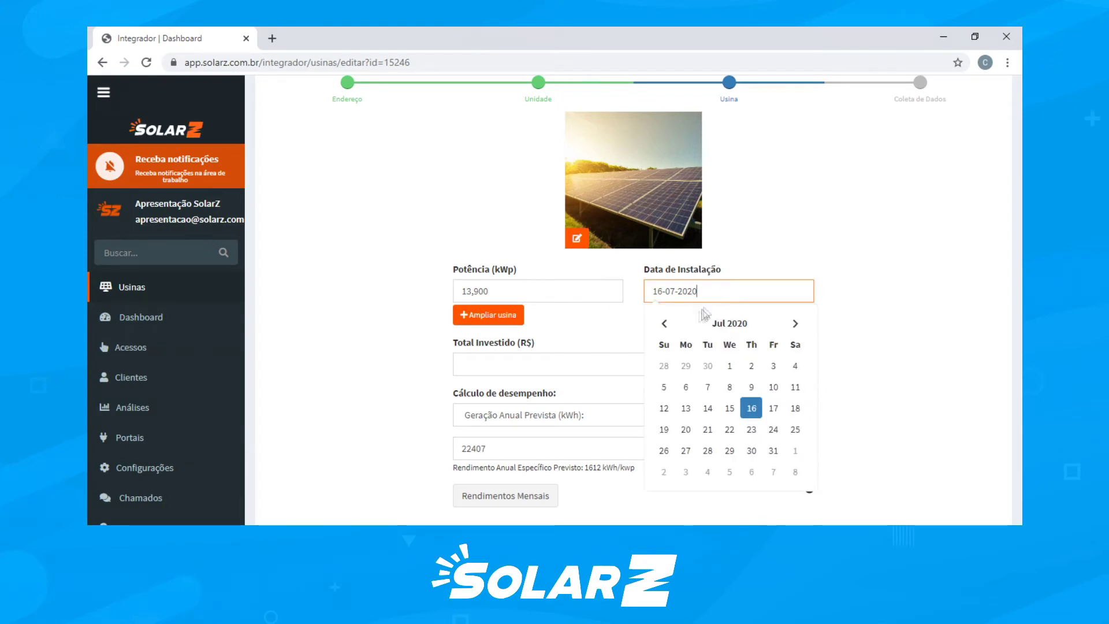
{"action": "left_click", "coordinate": [666, 325]}
{"action": "left_click", "coordinate": [666, 325]}
{"action": "left_click", "coordinate": [666, 325]}
{"action": "left_click", "coordinate": [665, 324]}
{"action": "left_click", "coordinate": [665, 325]}
{"action": "left_click", "coordinate": [665, 325]}
{"action": "left_click", "coordinate": [665, 325]}
{"action": "left_click", "coordinate": [794, 324]}
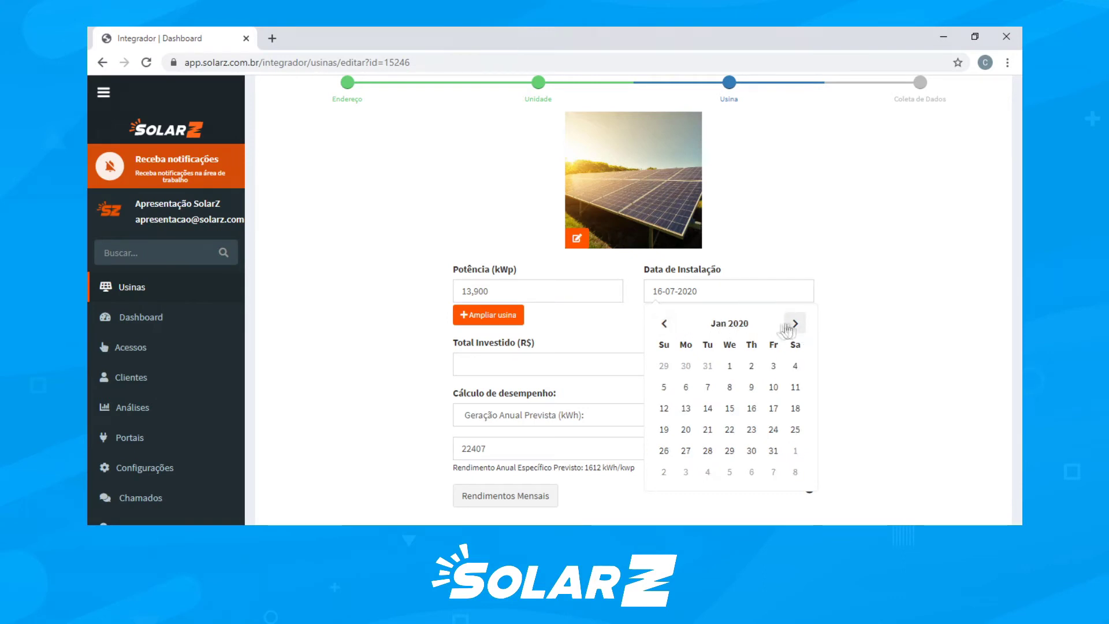
{"action": "left_click", "coordinate": [730, 365]}
Enter a total investment of R$ 80000 for the plant.
{"action": "left_click", "coordinate": [624, 373]}
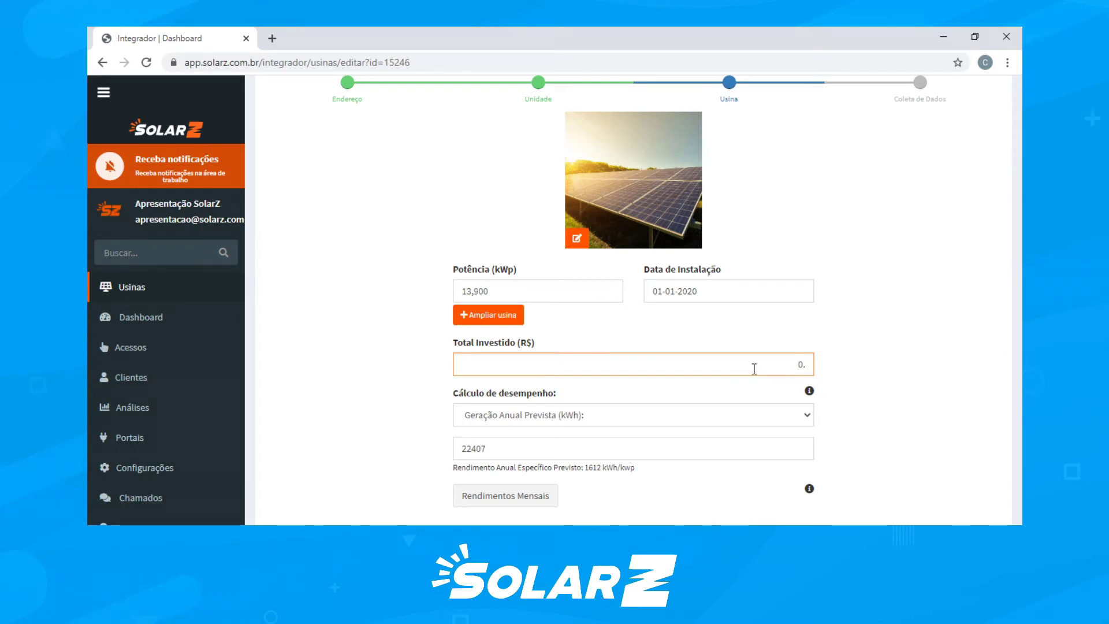
{"action": "type", "text": "80000"}
{"action": "key", "text": "Tab"}
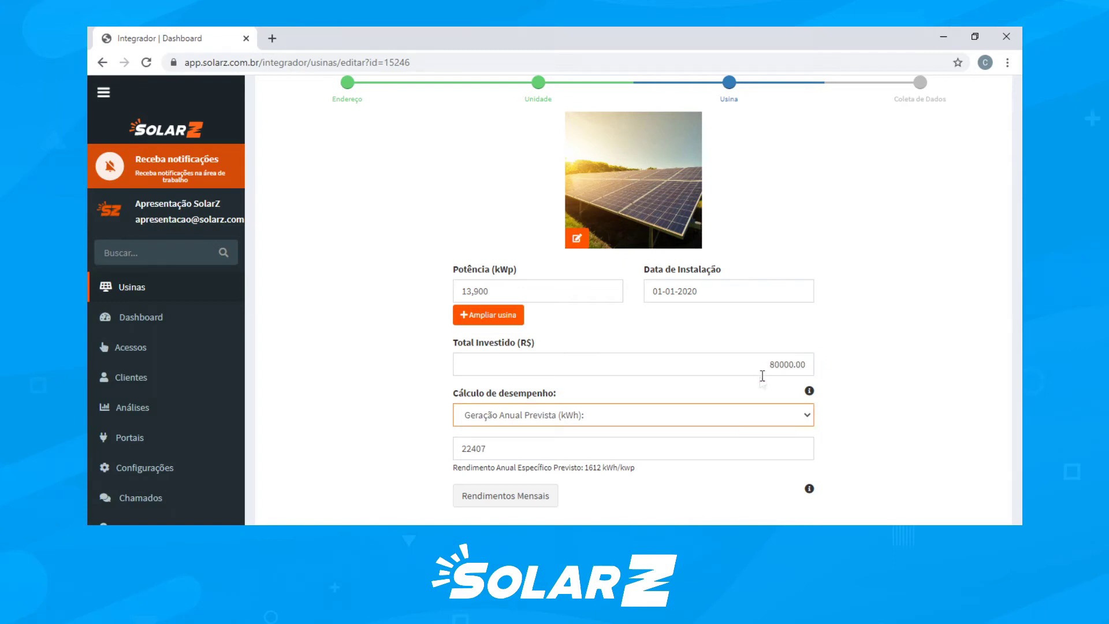
Set the plant's expected annual generation for the performance calculation to 20000 kWh.
{"action": "scroll", "coordinate": [557, 419], "scroll_direction": "down", "scroll_amount": 1}
{"action": "left_click", "coordinate": [495, 382]}
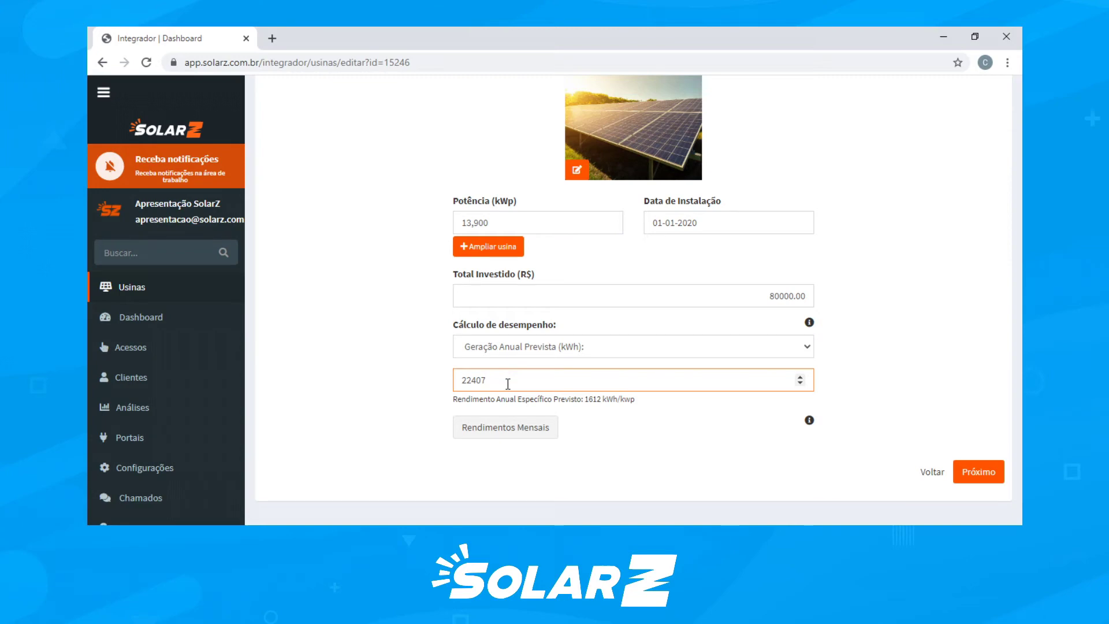
{"action": "left_click", "coordinate": [435, 389]}
{"action": "left_click_drag", "start_coordinate": [505, 383], "coordinate": [458, 377]}
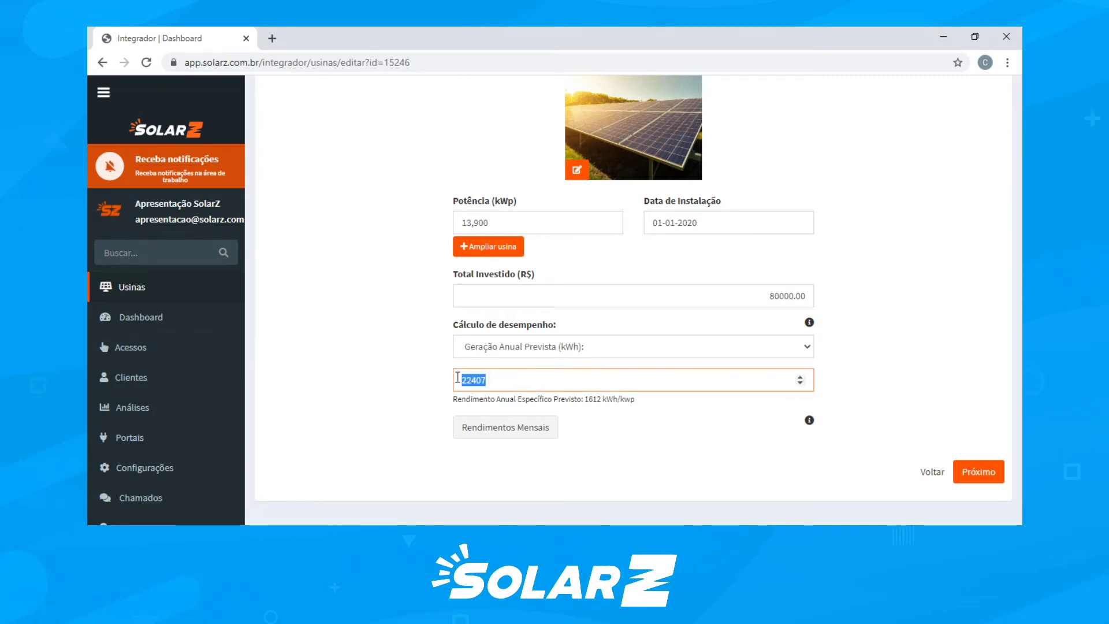
{"action": "type", "text": "20000"}
{"action": "left_click", "coordinate": [451, 378]}
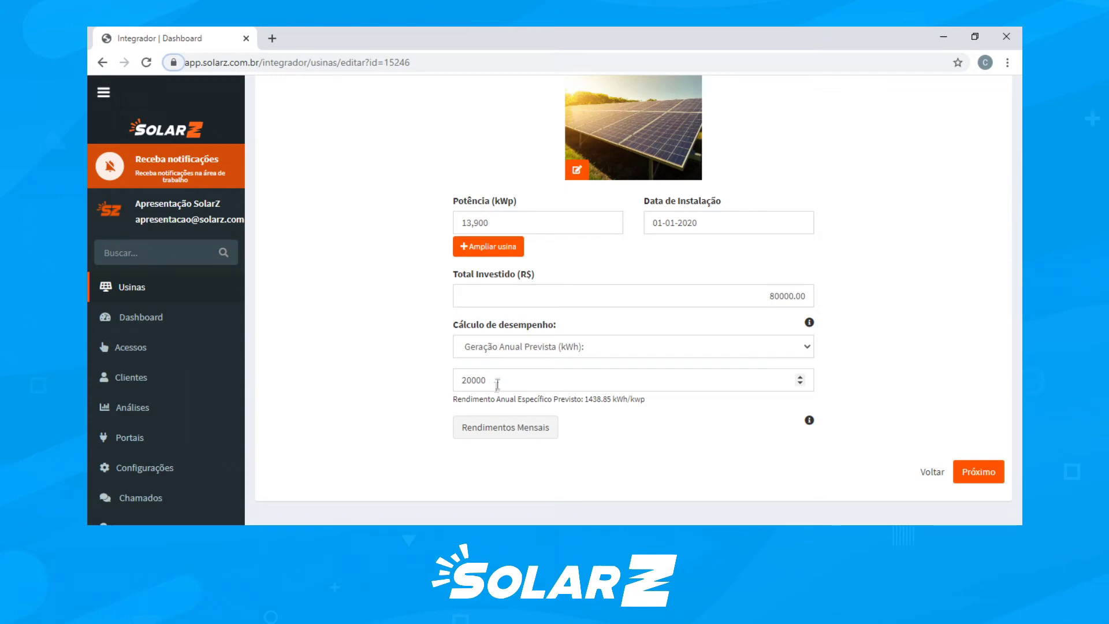
Expand the plant's monthly yields and examine each month's percentage, its kWh value and the sum of all percentages.
{"action": "left_click", "coordinate": [489, 431]}
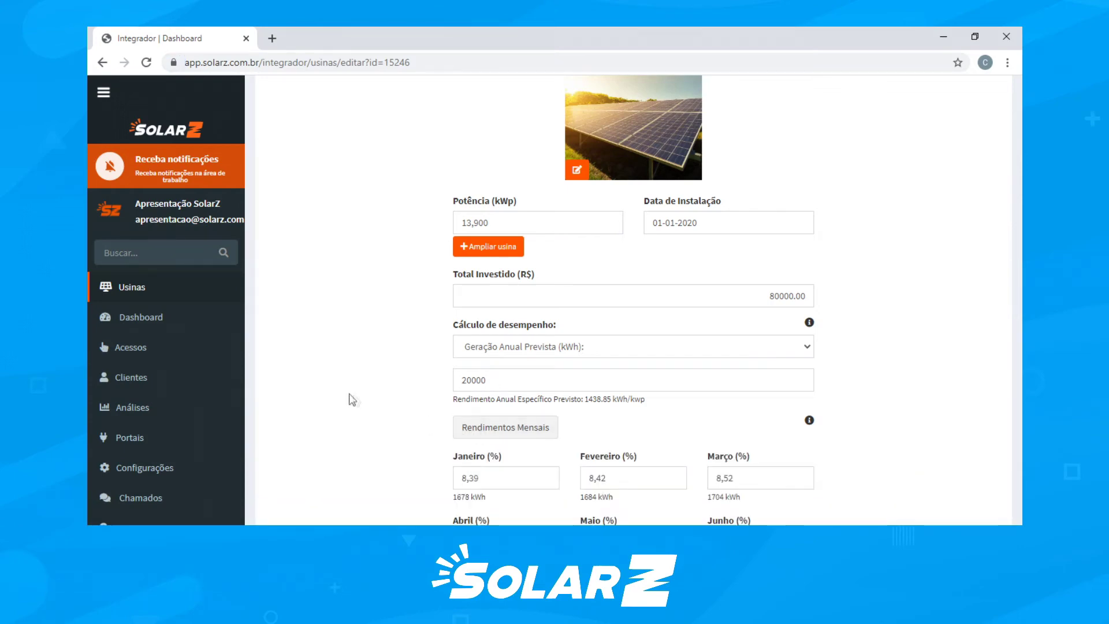
{"action": "scroll", "coordinate": [350, 400], "scroll_direction": "down", "scroll_amount": 4}
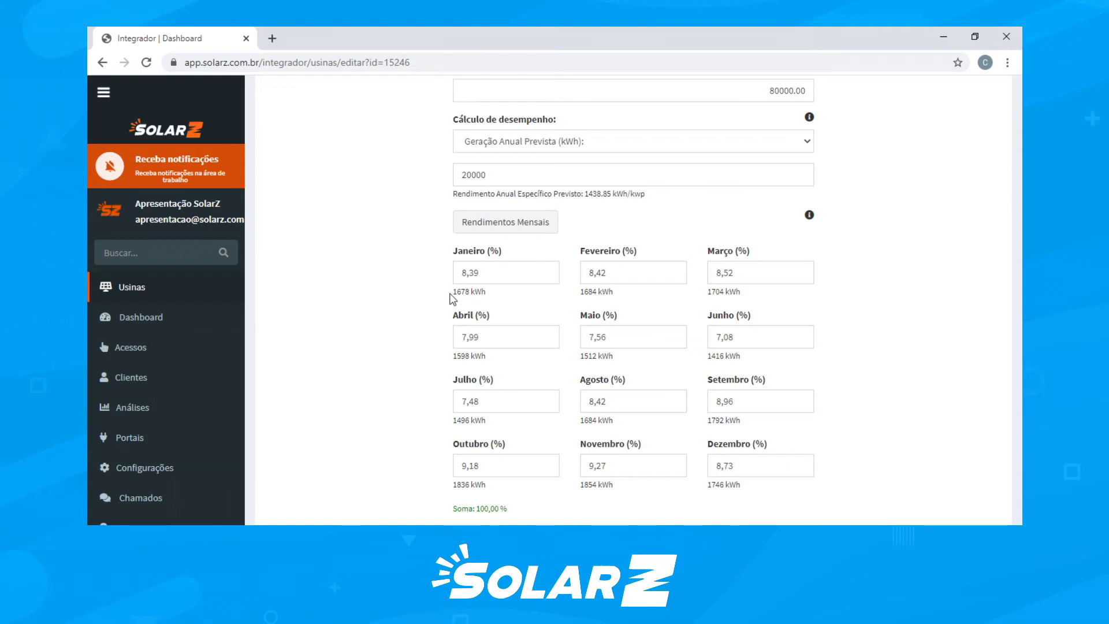
{"action": "left_click_drag", "start_coordinate": [452, 292], "coordinate": [471, 292]}
{"action": "left_click", "coordinate": [508, 272]}
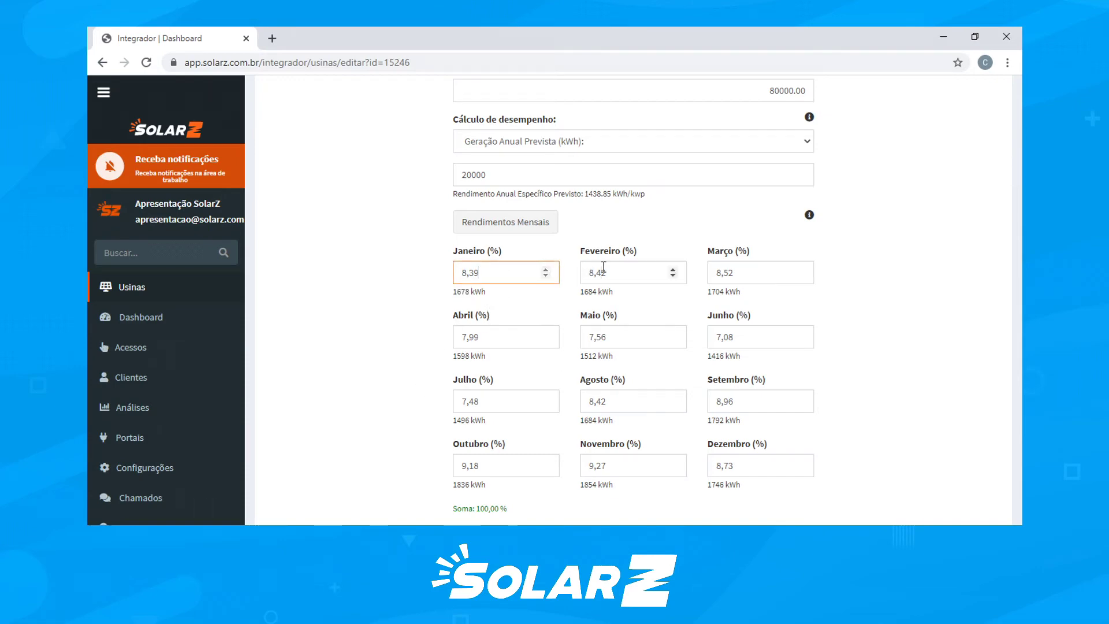
{"action": "left_click", "coordinate": [600, 272]}
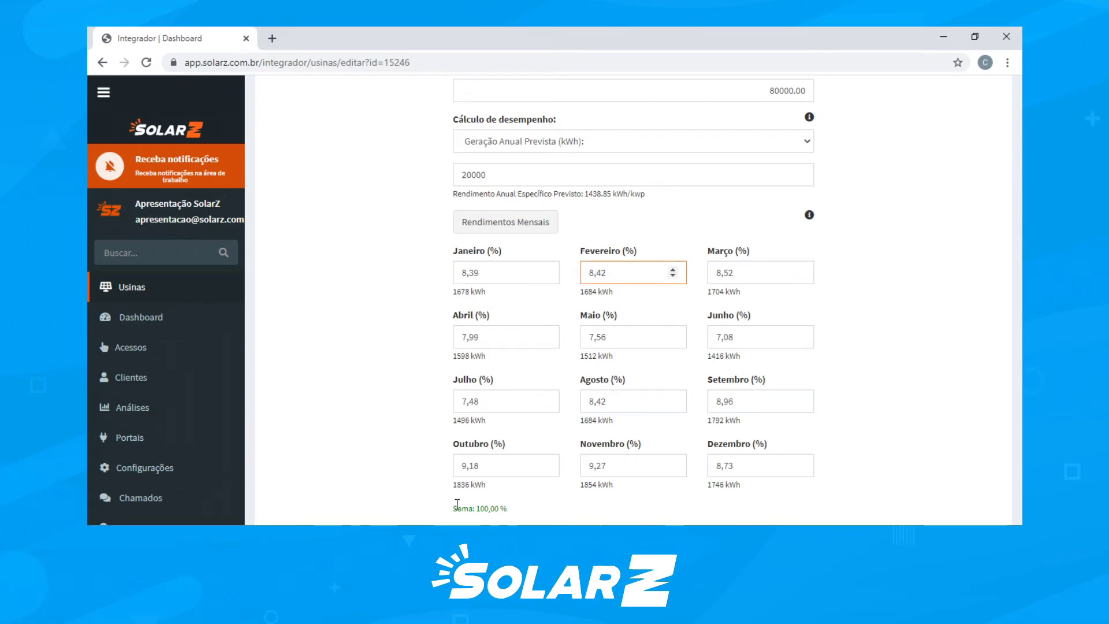
{"action": "left_click_drag", "start_coordinate": [455, 508], "coordinate": [518, 512]}
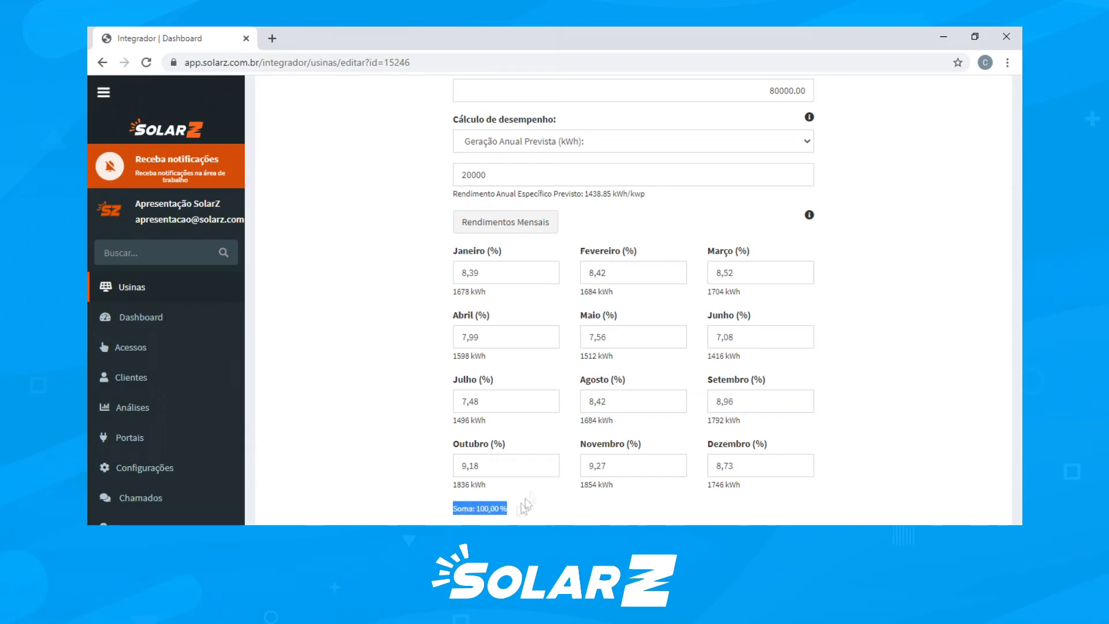
Try a January yield of 8,4 % to check the percentage sum, and restore it to 8,39 %.
{"action": "left_click", "coordinate": [508, 272]}
{"action": "left_click", "coordinate": [546, 269]}
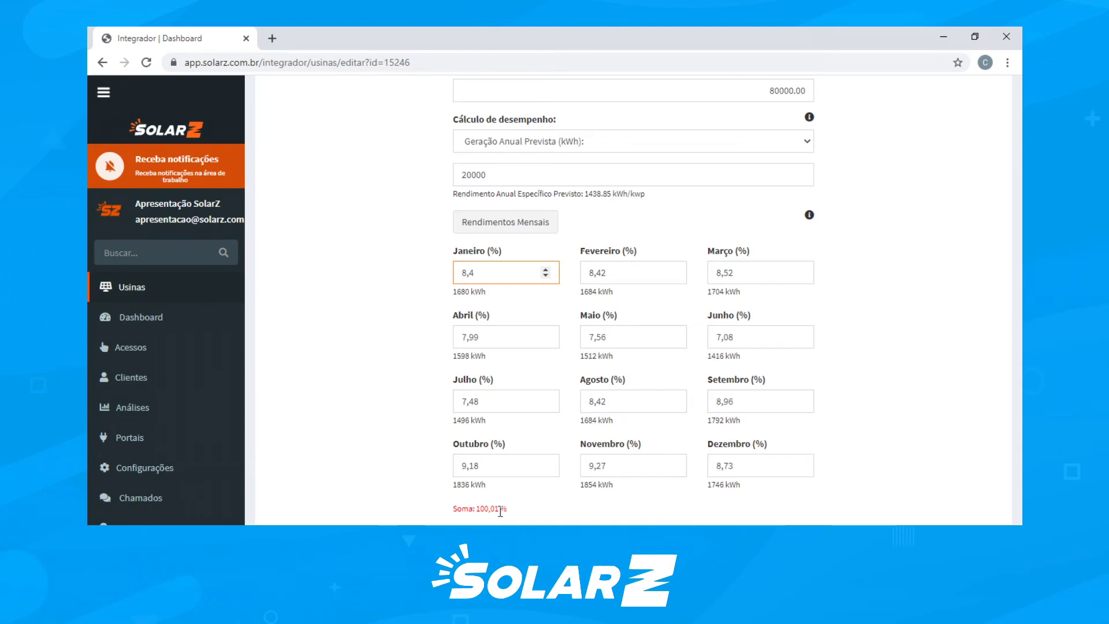
{"action": "left_click", "coordinate": [546, 276]}
Open the plant expansion form to examine its power, date, investment and performance fields, and close it without creating an expansion.
{"action": "scroll", "coordinate": [842, 347], "scroll_direction": "down", "scroll_amount": 1}
{"action": "scroll", "coordinate": [817, 438], "scroll_direction": "up", "scroll_amount": 2}
{"action": "scroll", "coordinate": [819, 440], "scroll_direction": "up", "scroll_amount": 4}
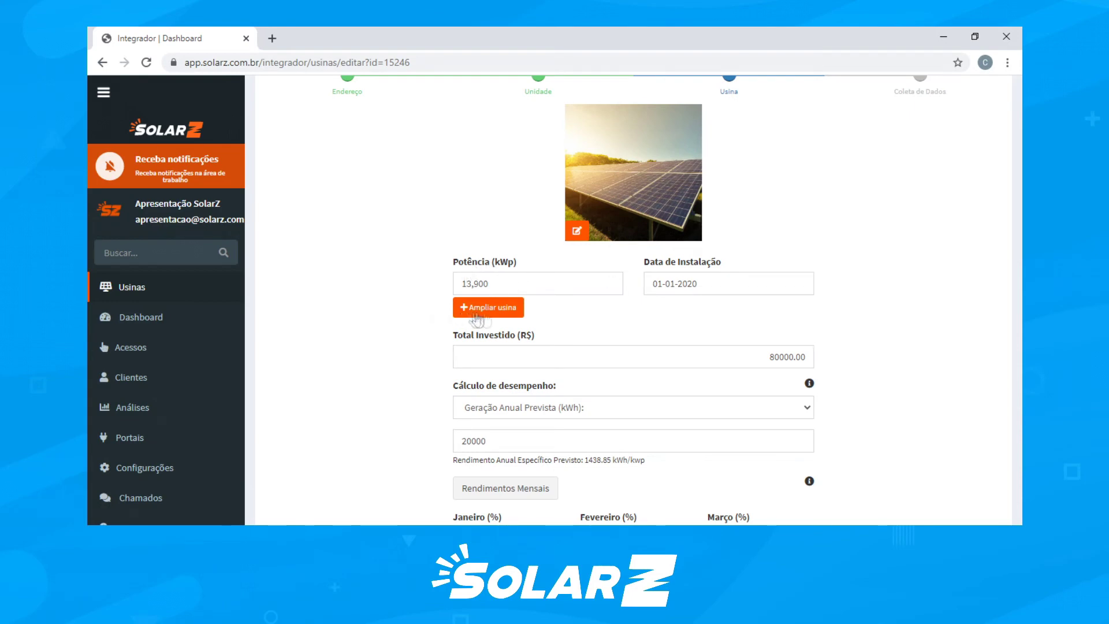
{"action": "left_click", "coordinate": [493, 310]}
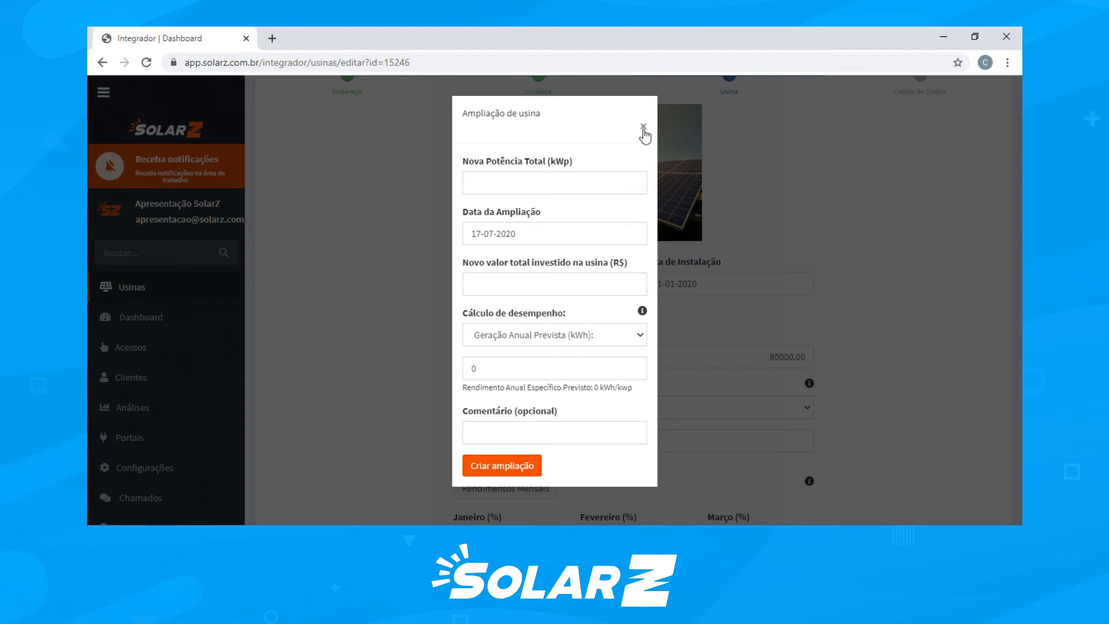
{"action": "left_click", "coordinate": [644, 127]}
Accept the plant details with the default monthly yields and advance to the data collection stage.
{"action": "scroll", "coordinate": [544, 351], "scroll_direction": "down", "scroll_amount": 5}
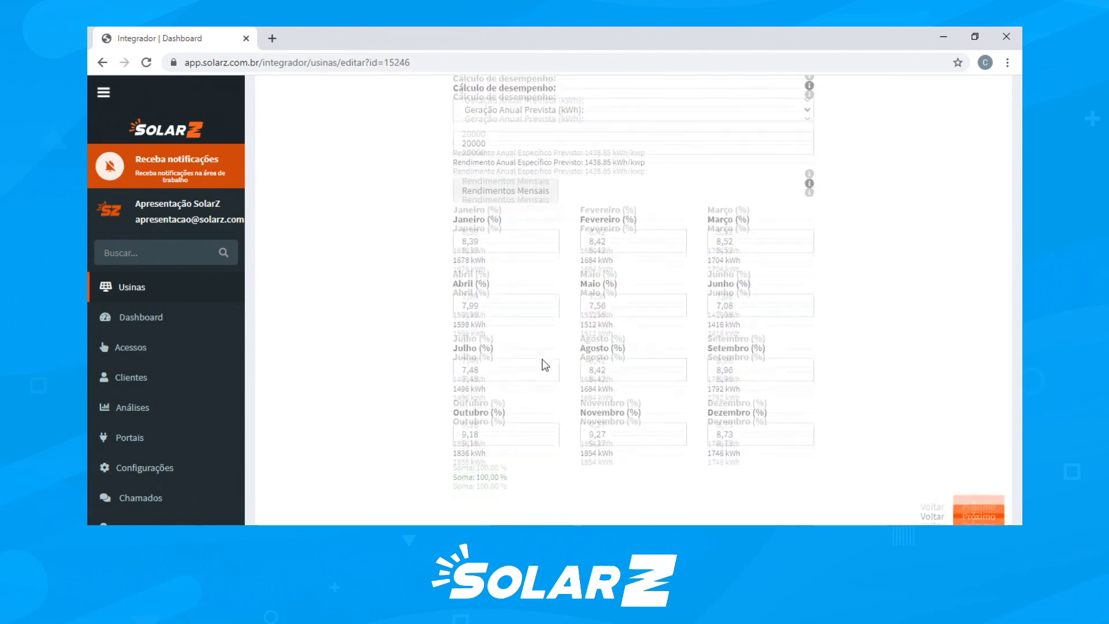
{"action": "scroll", "coordinate": [546, 366], "scroll_direction": "down", "scroll_amount": 1}
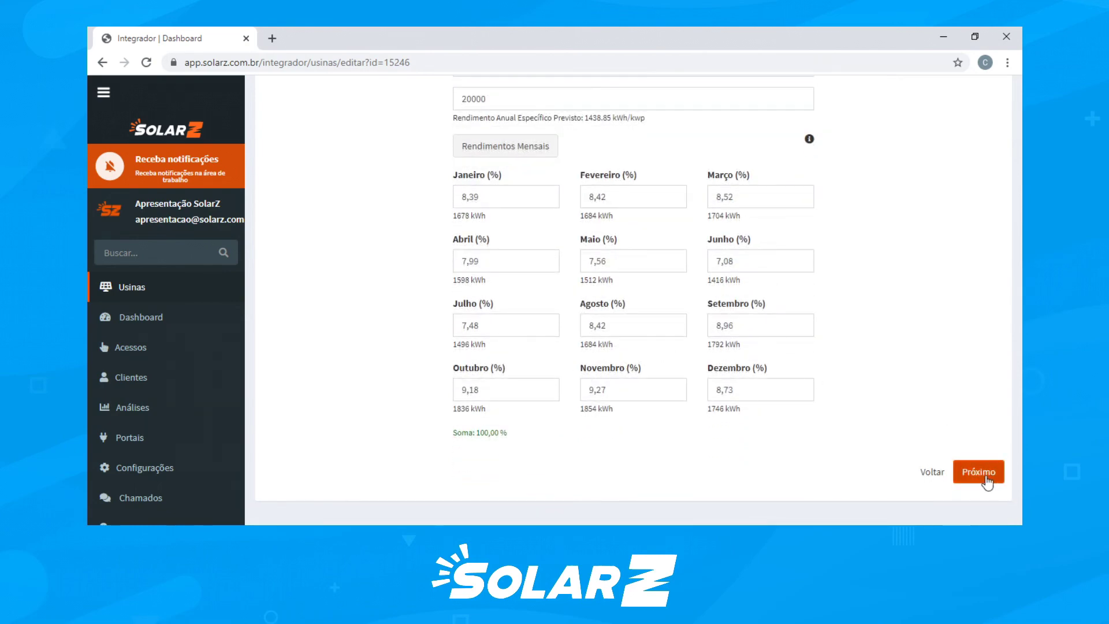
{"action": "left_click", "coordinate": [978, 473]}
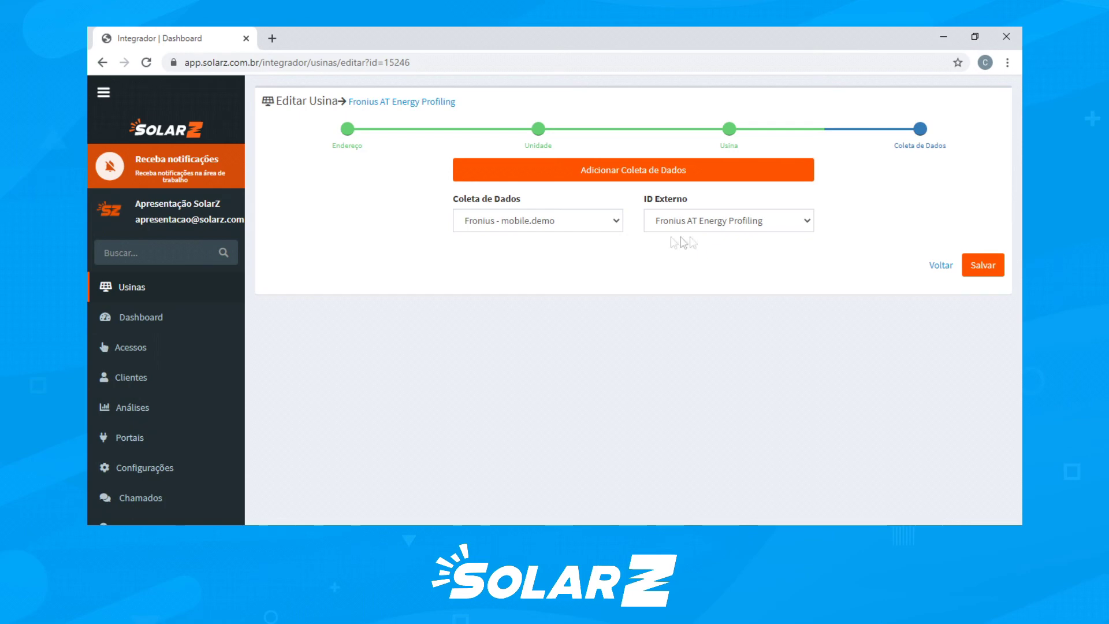
Add a second data collection entry, look at its portal options, and remove the entry again.
{"action": "left_click", "coordinate": [612, 179]}
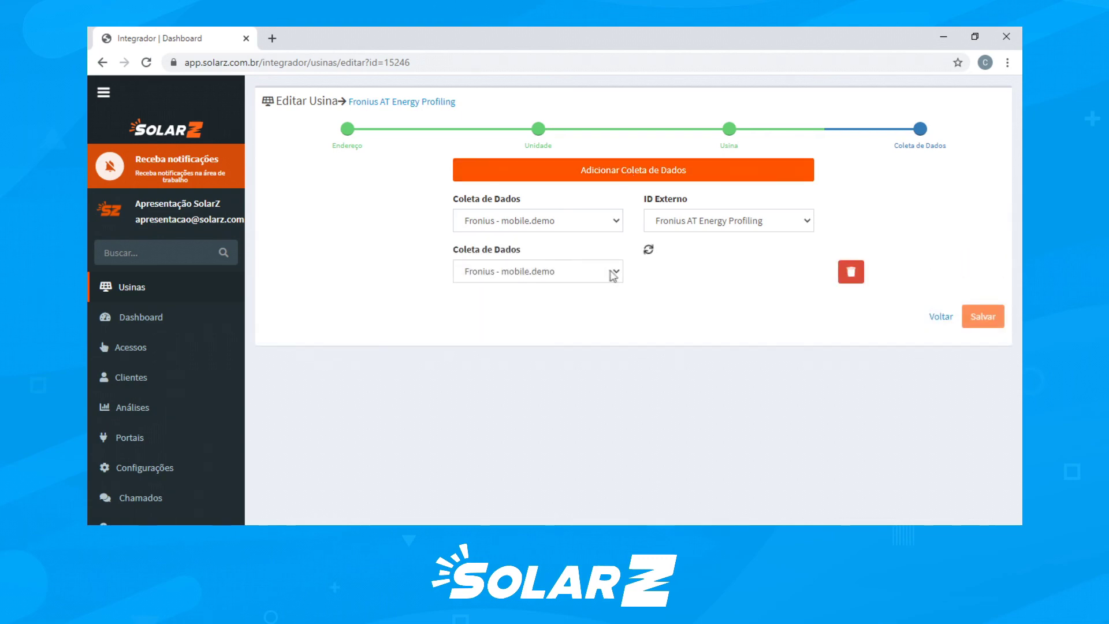
{"action": "left_click", "coordinate": [616, 275]}
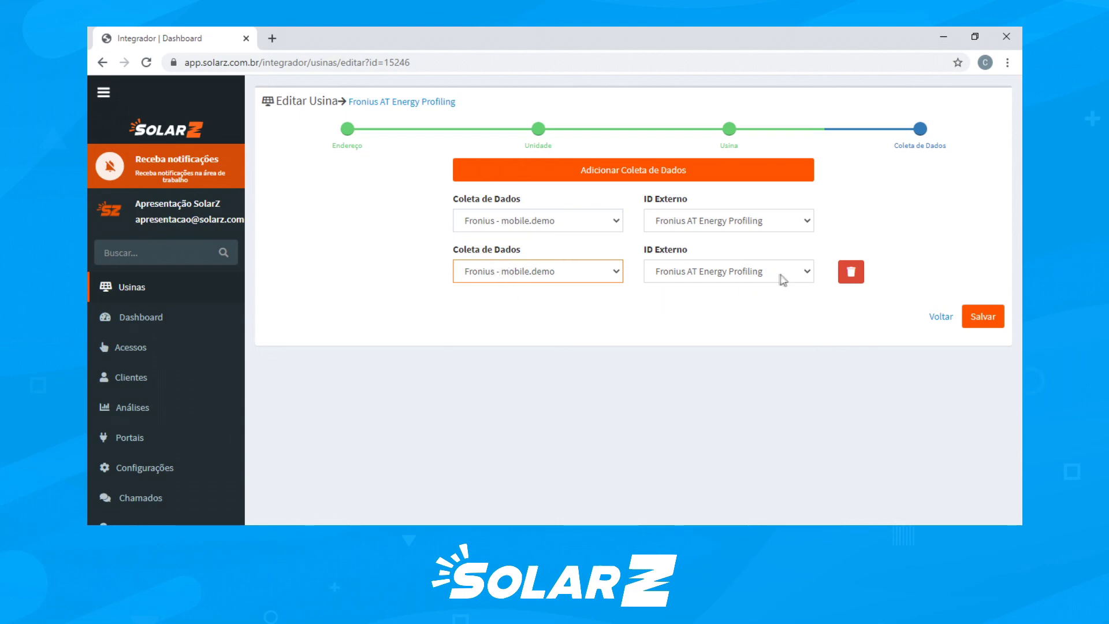
{"action": "left_click", "coordinate": [852, 271]}
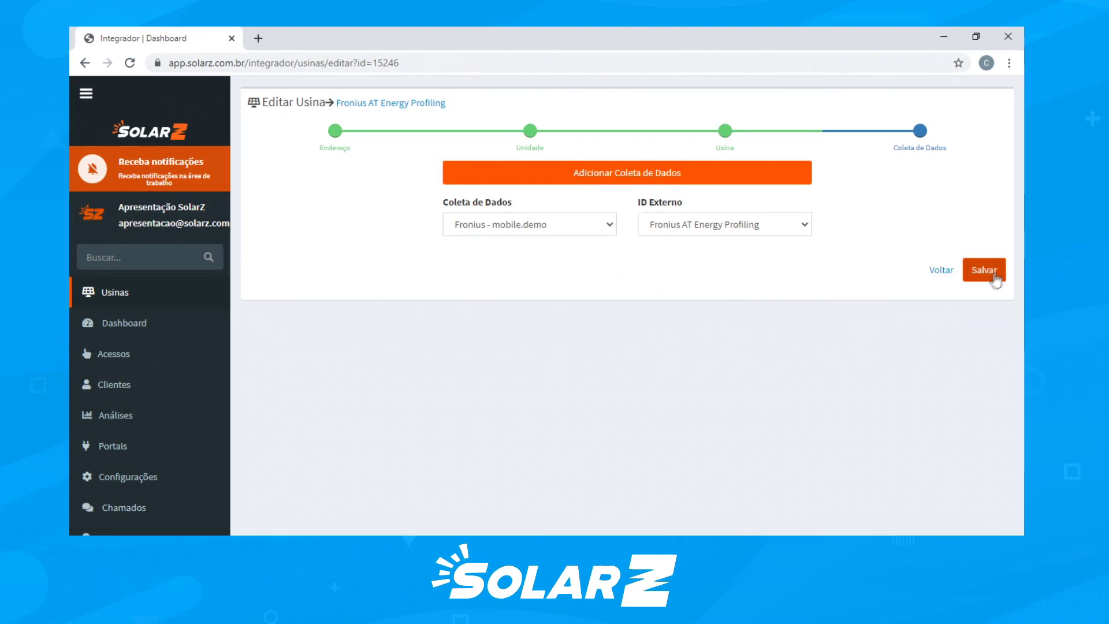
Save the plant's registration and import its generation data from the cloud for the period 01/01/2020 to 17/07/2020.
{"action": "left_click", "coordinate": [996, 271]}
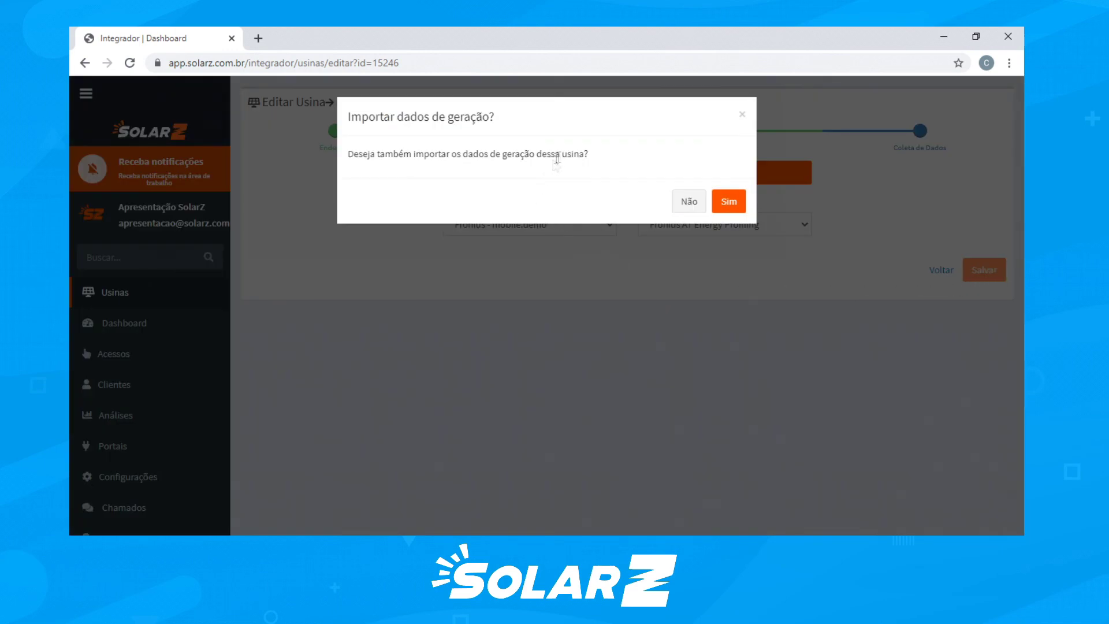
{"action": "left_click", "coordinate": [739, 202]}
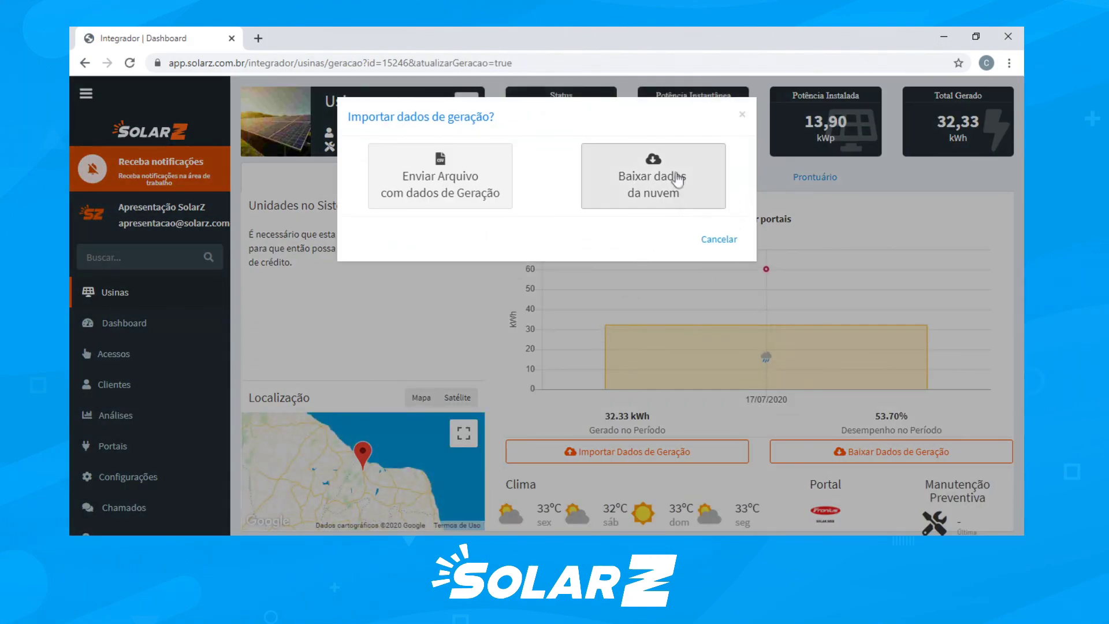
{"action": "left_click", "coordinate": [658, 179]}
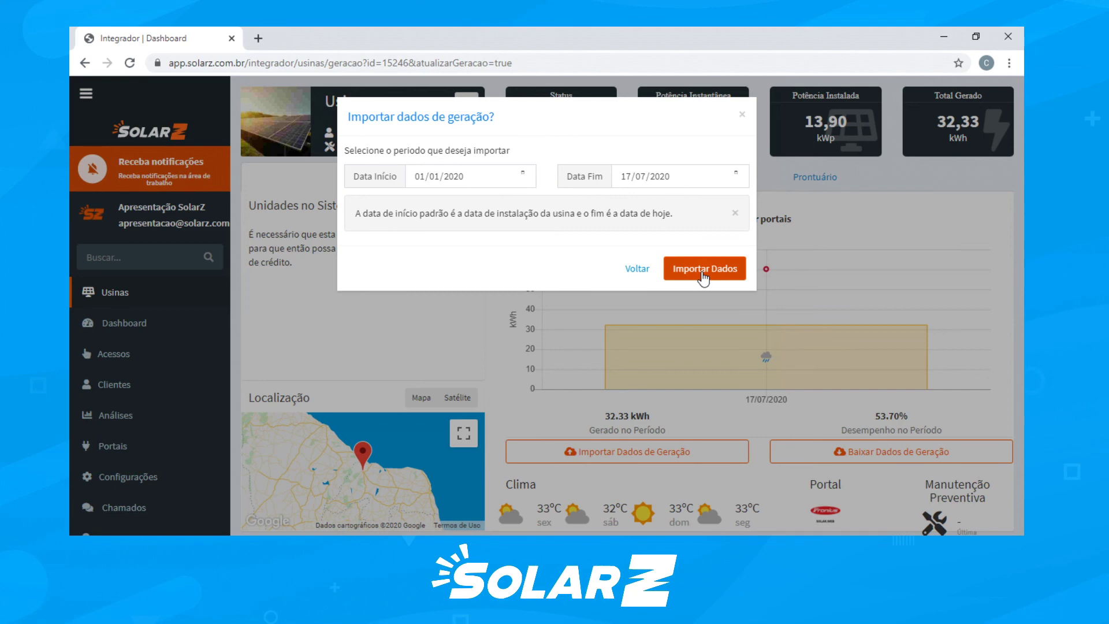
{"action": "left_click", "coordinate": [704, 278]}
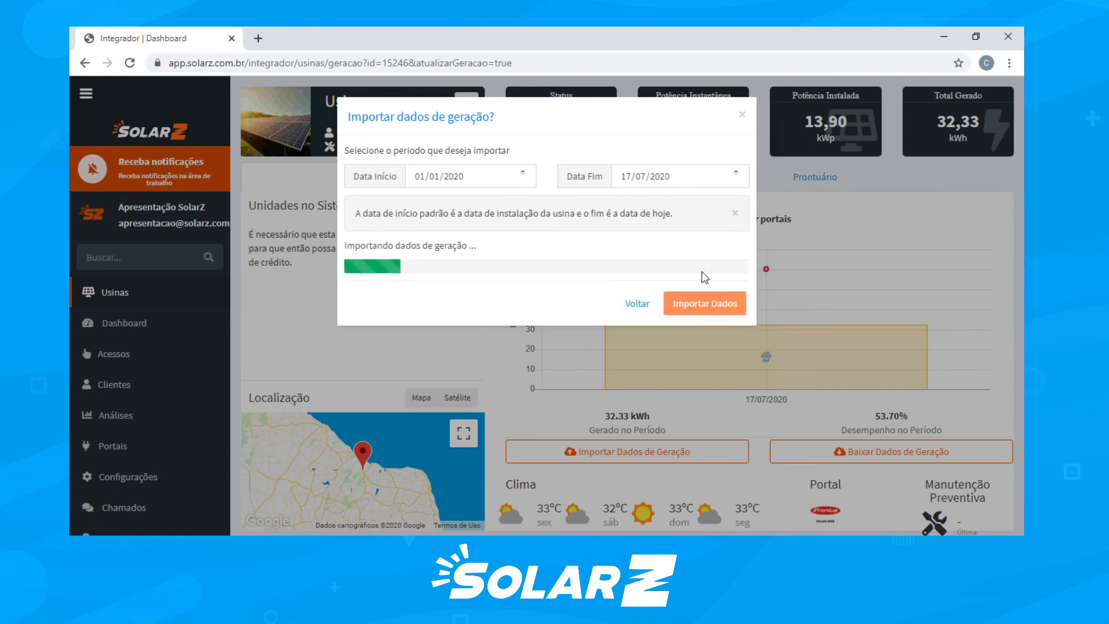